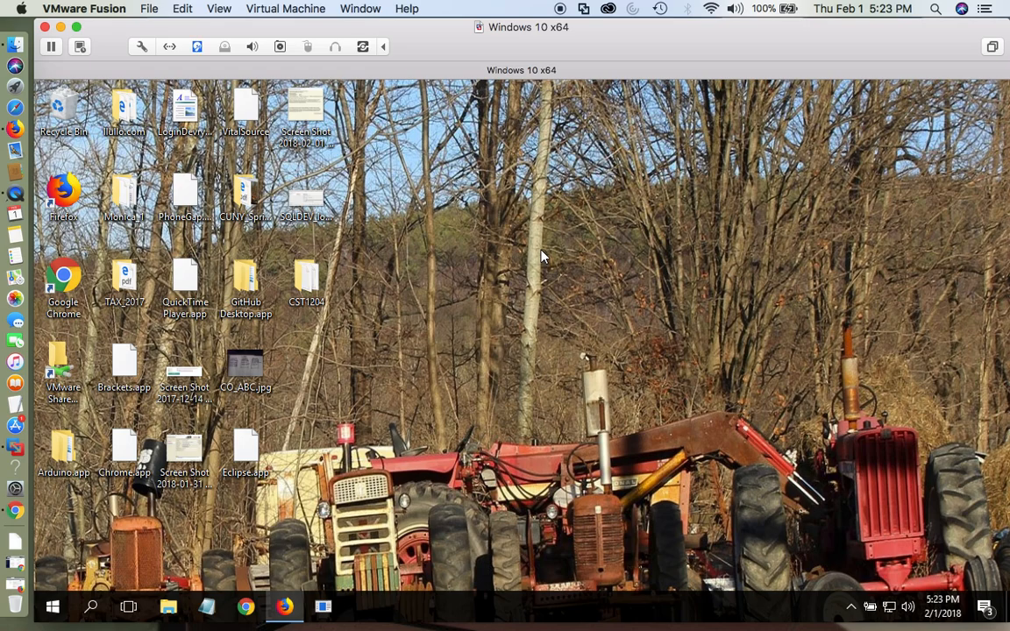
# View the handwritten table sketch in CO_ABC.jpg from the desktop, and minimize the photo
pyautogui.doubleClick(245, 364)
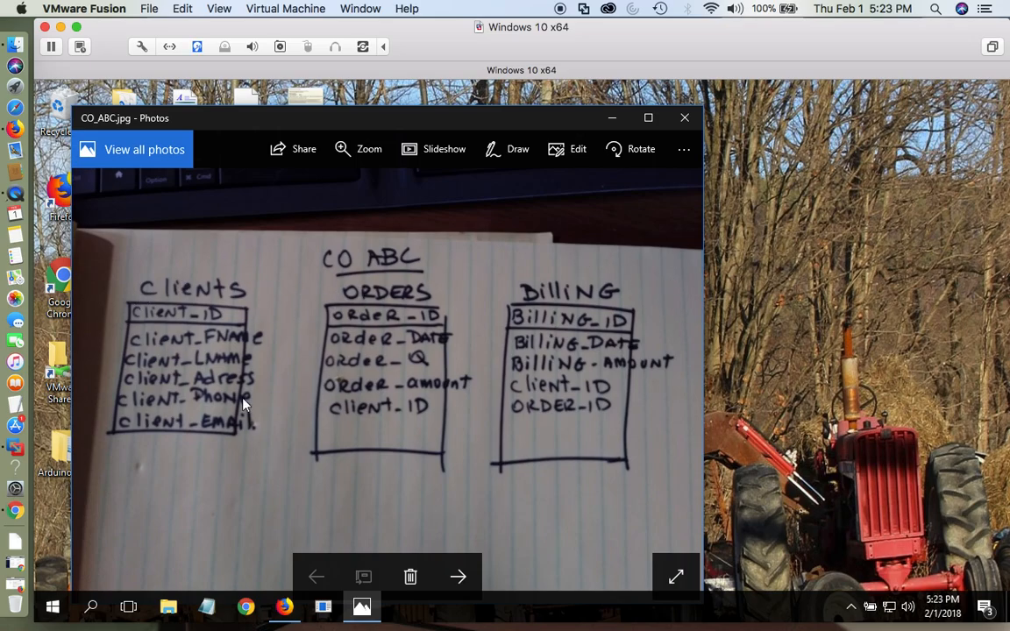
pyautogui.click(614, 121)
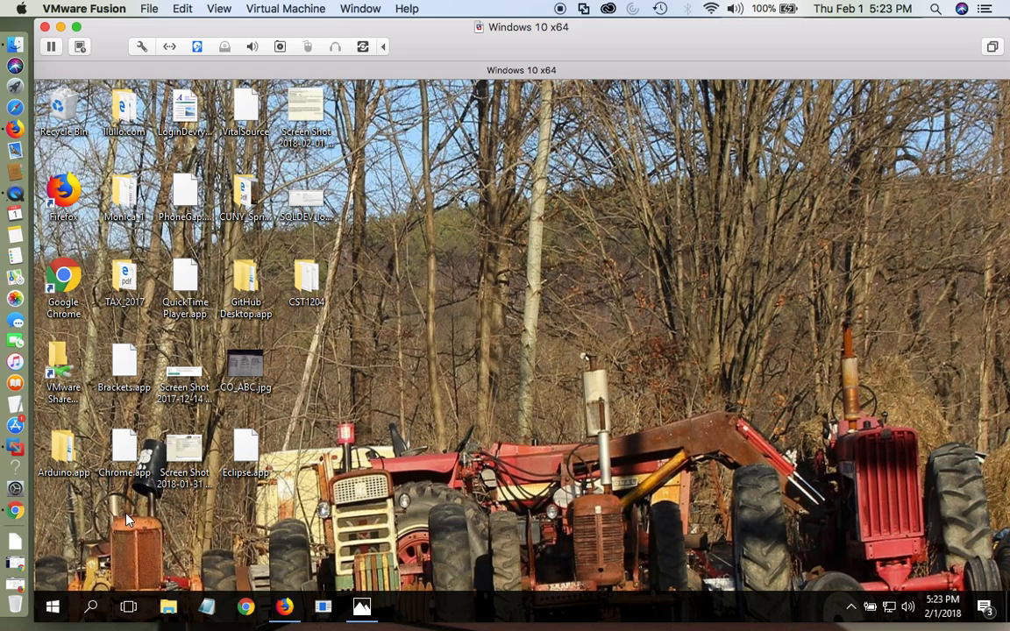
# Launch Visio 2013 and create a US Units drawing from the Crow's Foot Database Notation template in the Software category
pyautogui.click(53, 607)
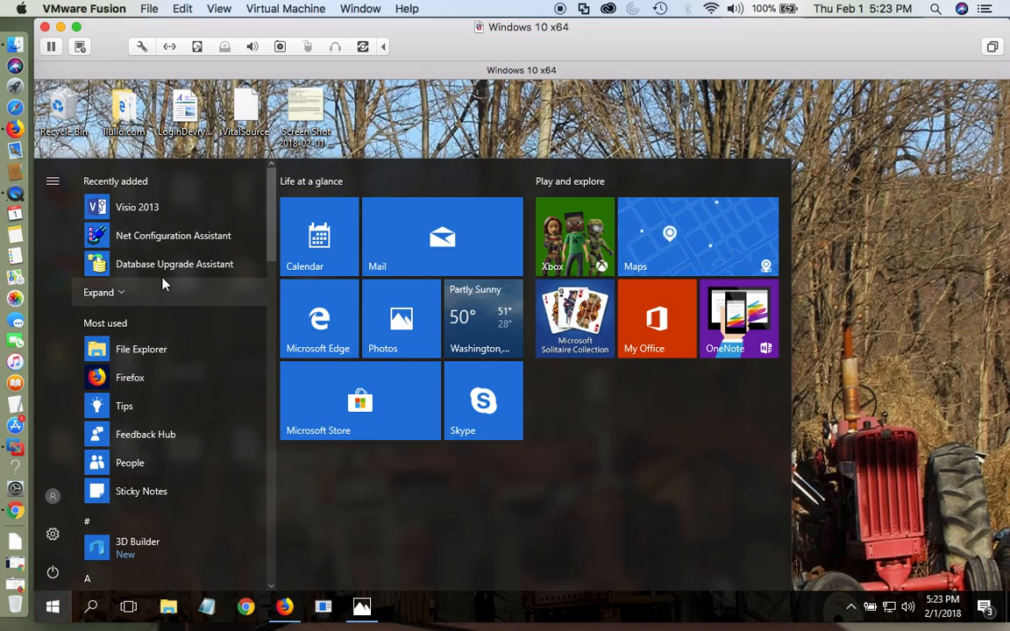
pyautogui.click(159, 208)
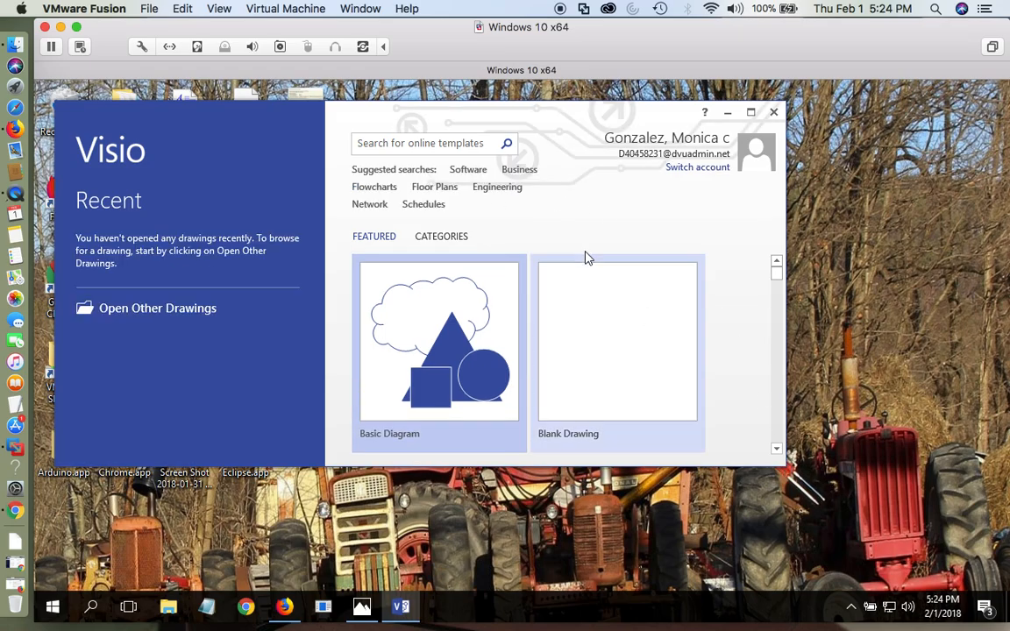
pyautogui.click(467, 172)
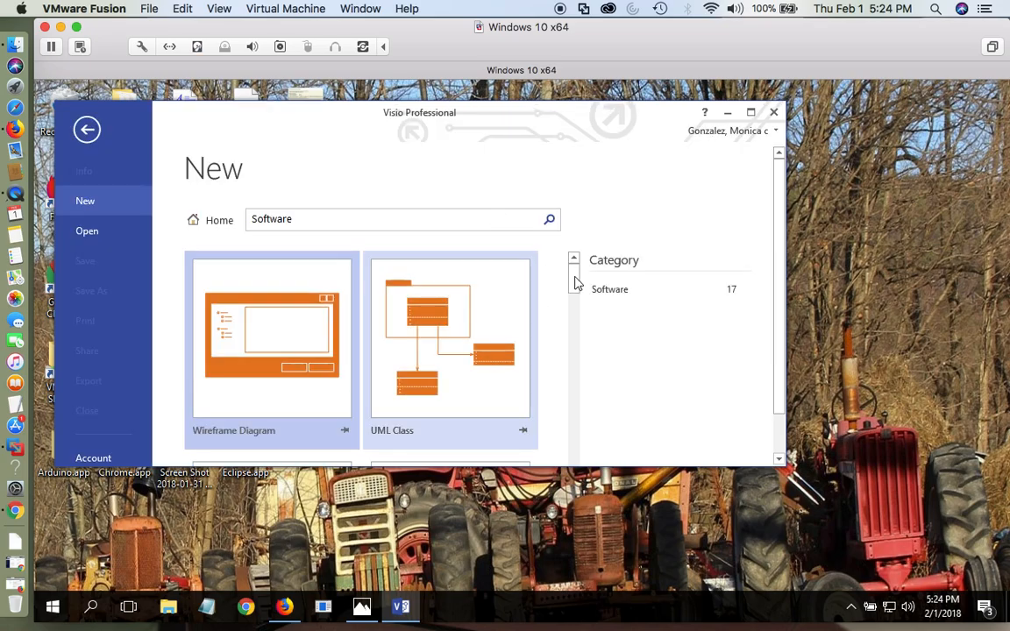
pyautogui.moveTo(576, 280); pyautogui.dragTo(576, 313)
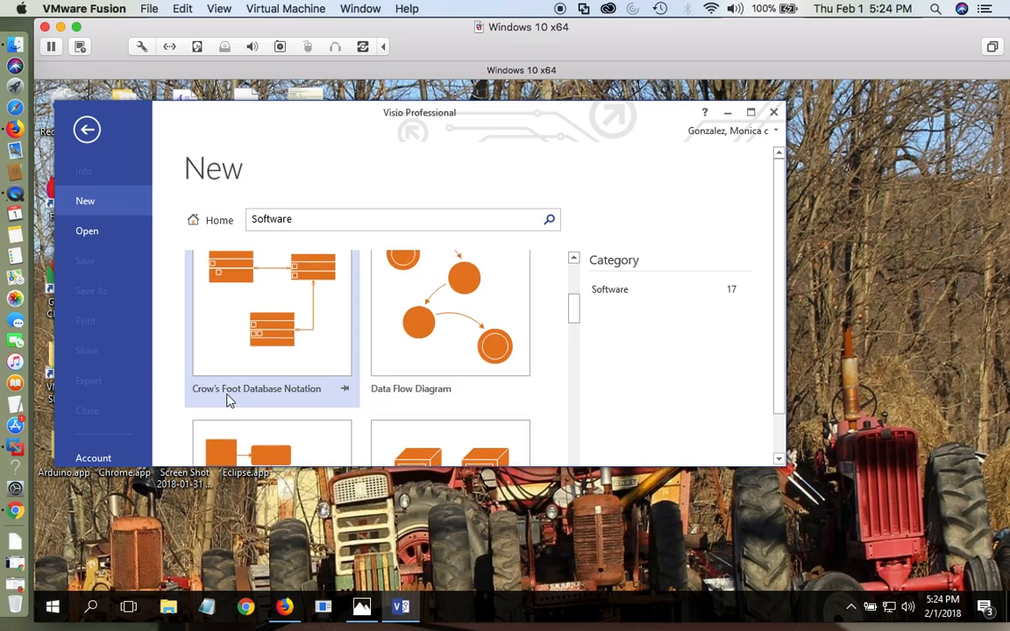
pyautogui.click(266, 318)
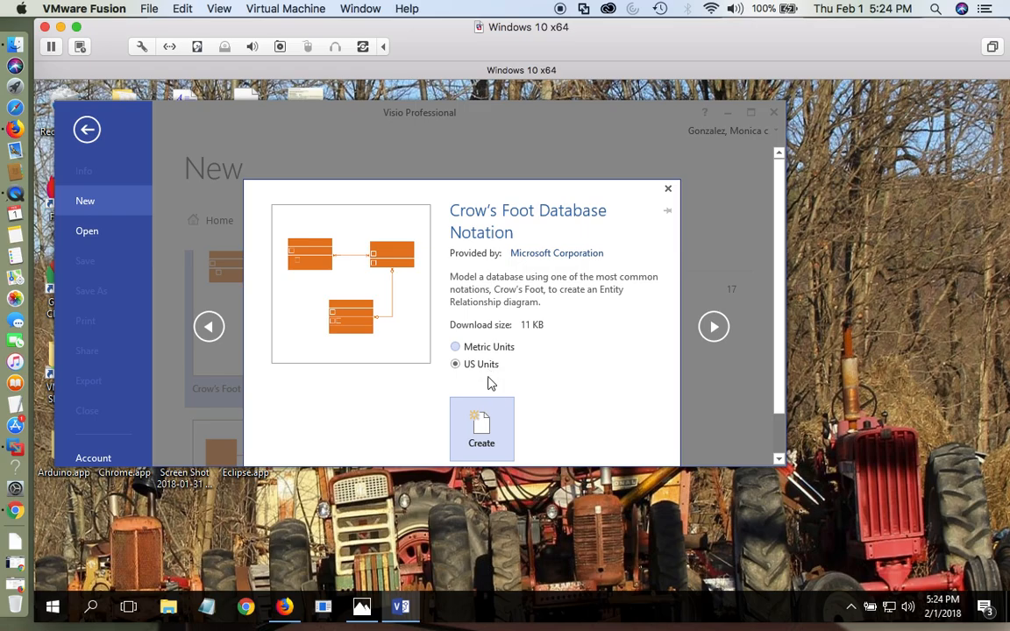
pyautogui.click(480, 425)
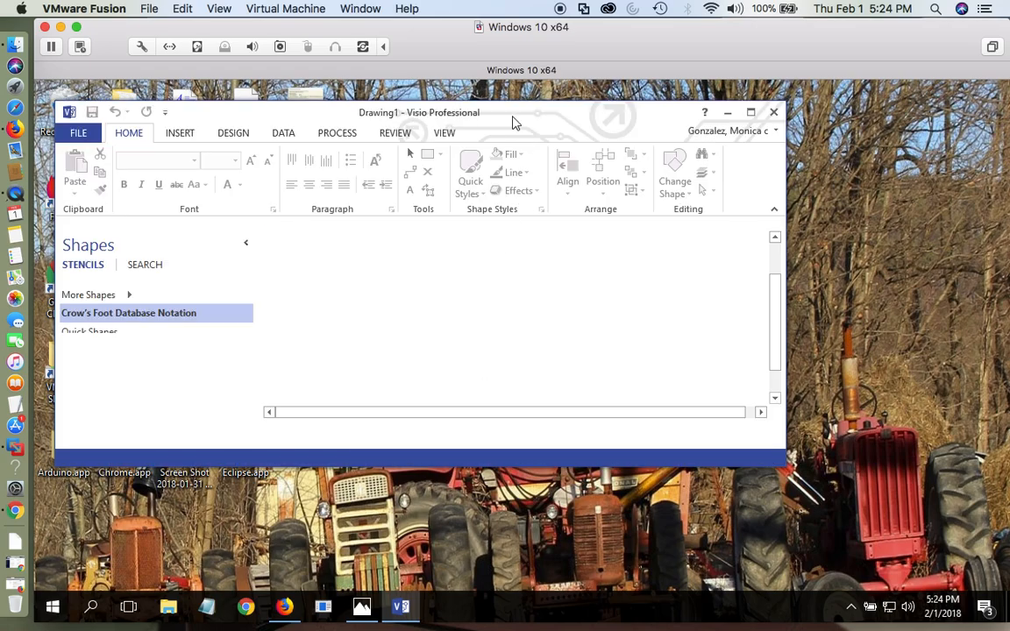
# Move the Visio window beside the desktop icons and extend its height down to the taskbar so the whole page fits
pyautogui.moveTo(513, 122); pyautogui.dragTo(719, 104)
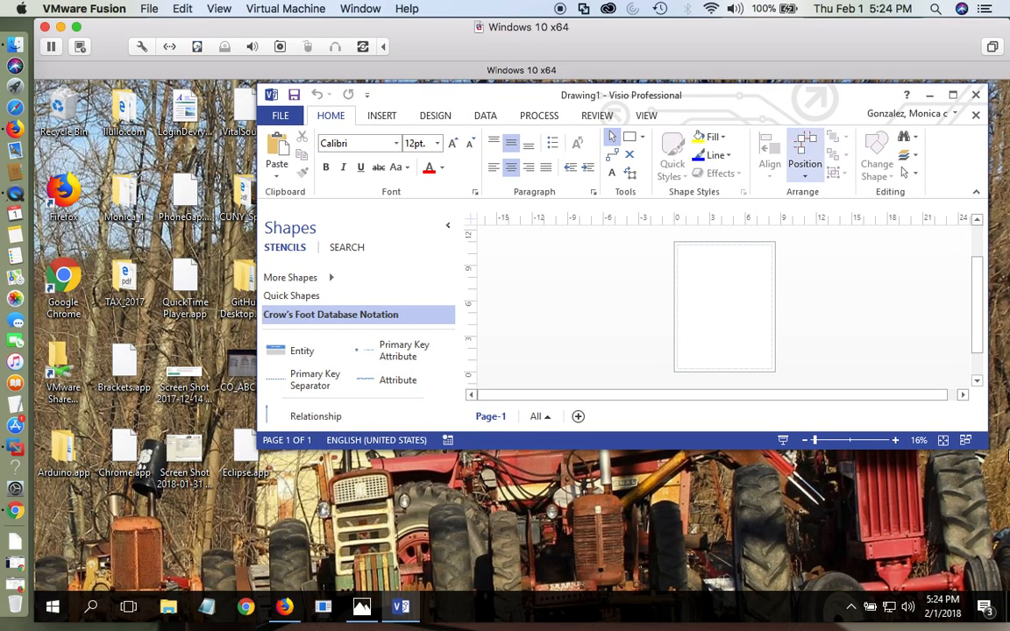
pyautogui.moveTo(987, 442); pyautogui.dragTo(987, 576)
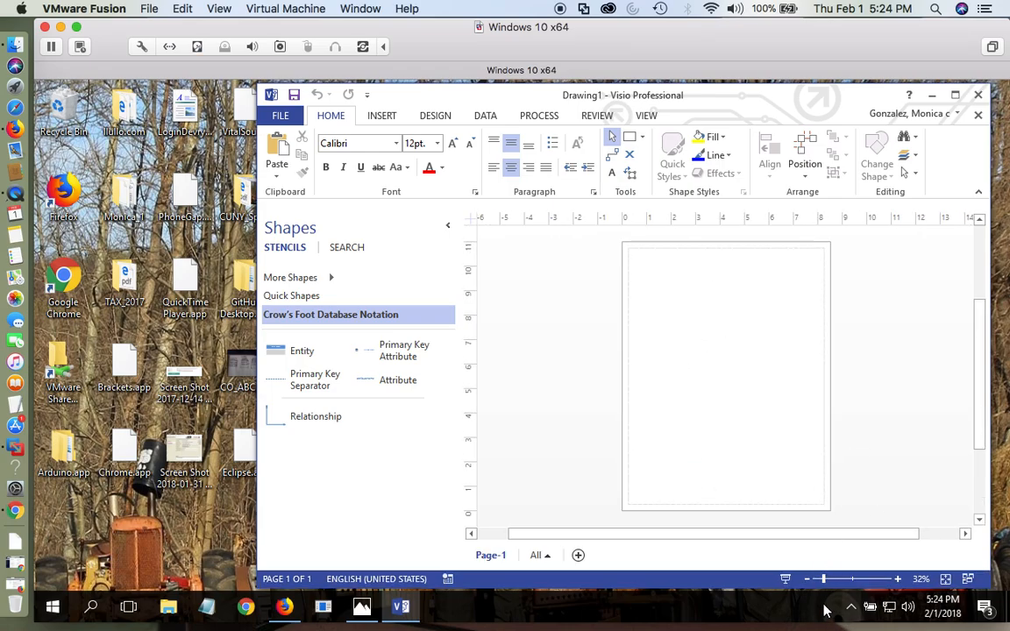
pyautogui.moveTo(824, 580)
pyautogui.mouseDown()
pyautogui.moveTo(848, 582)
pyautogui.moveTo(833, 585)
pyautogui.mouseUp()
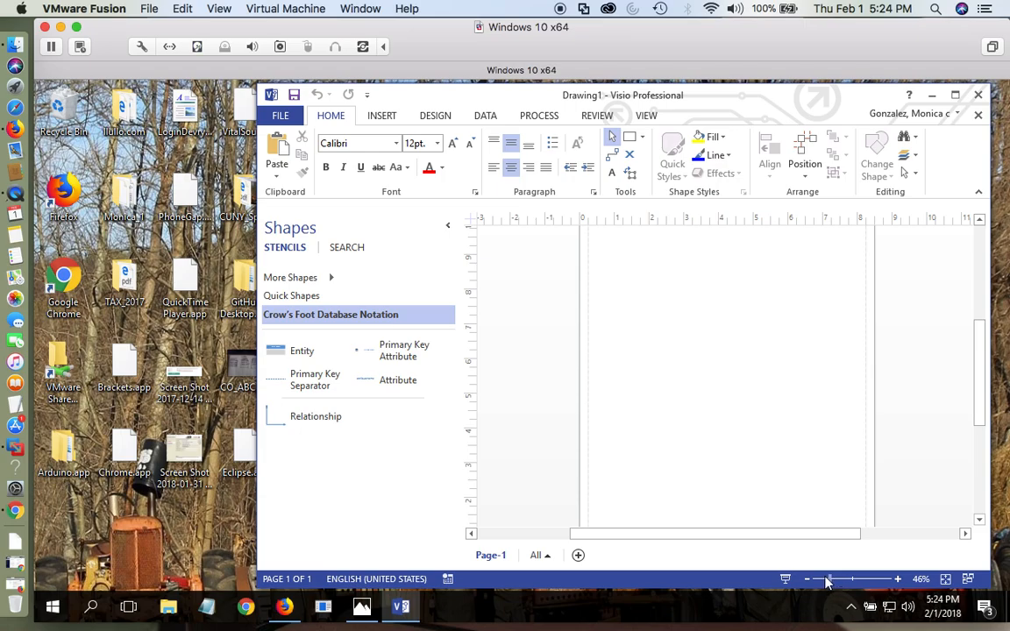
pyautogui.moveTo(827, 581); pyautogui.dragTo(825, 582)
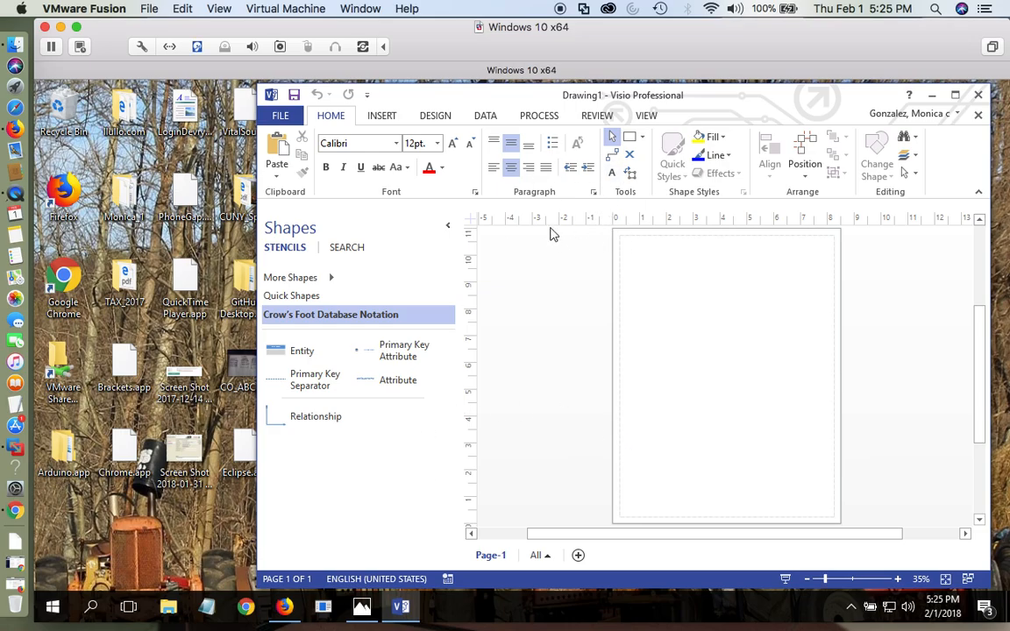
# Add the title text CO ABC near the page's upper edge and shift it toward the horizontal centre
pyautogui.click(614, 174)
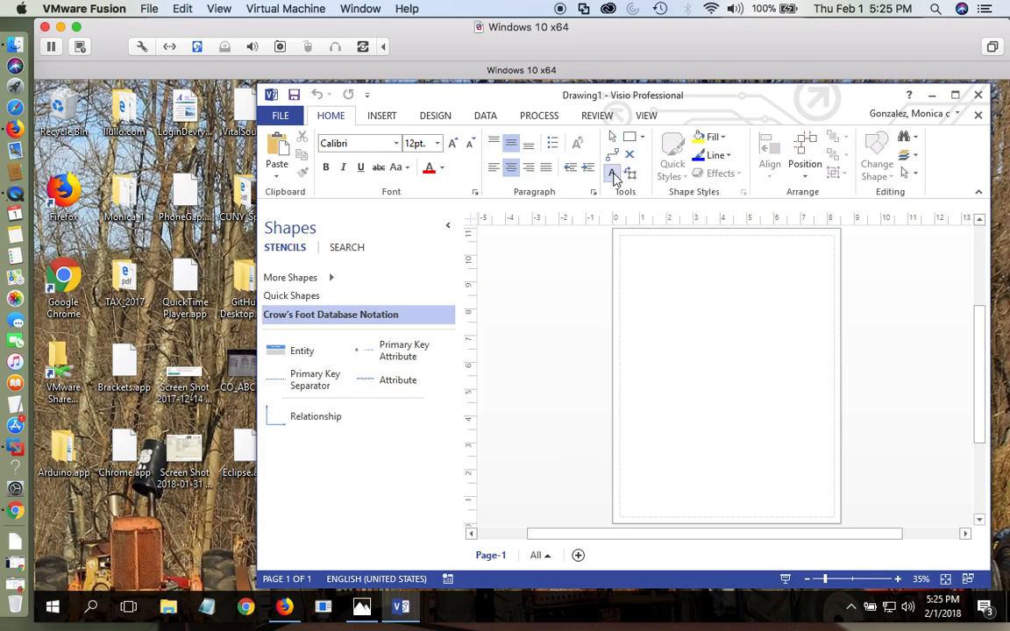
pyautogui.click(670, 256)
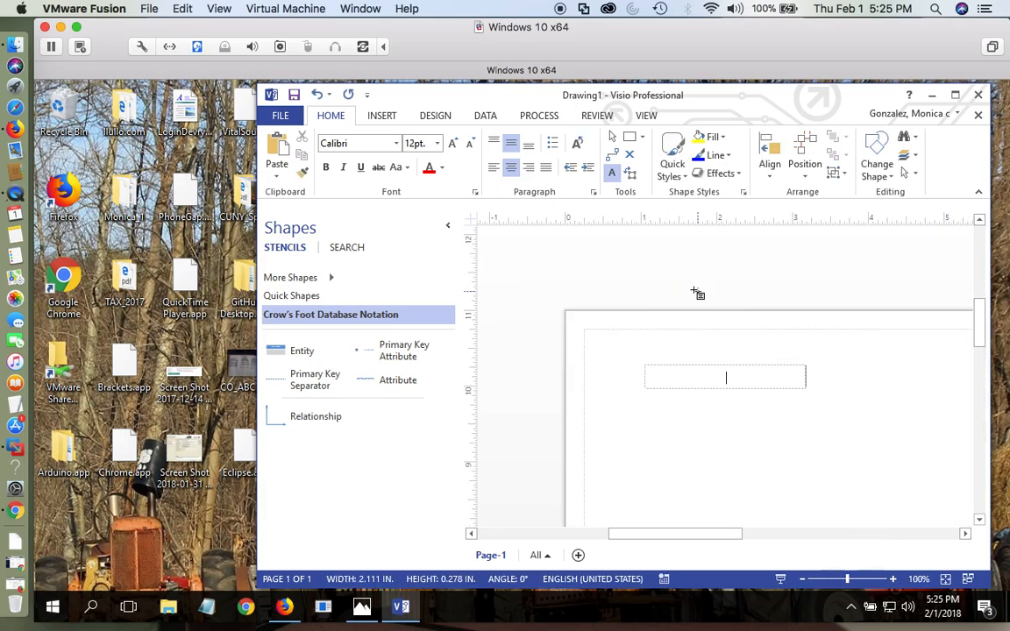
pyautogui.write('CO ABC')
pyautogui.moveTo(396, 379); pyautogui.dragTo(726, 448)
pyautogui.click(614, 143)
pyautogui.hotkey('ctrl', 'shift', 'w')
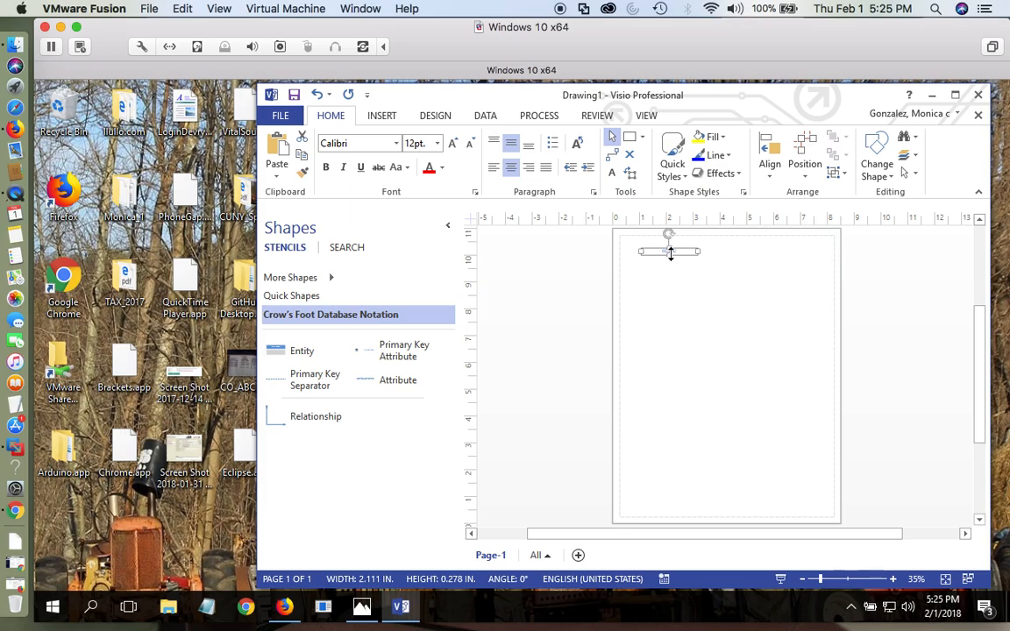
pyautogui.moveTo(671, 254); pyautogui.dragTo(725, 259)
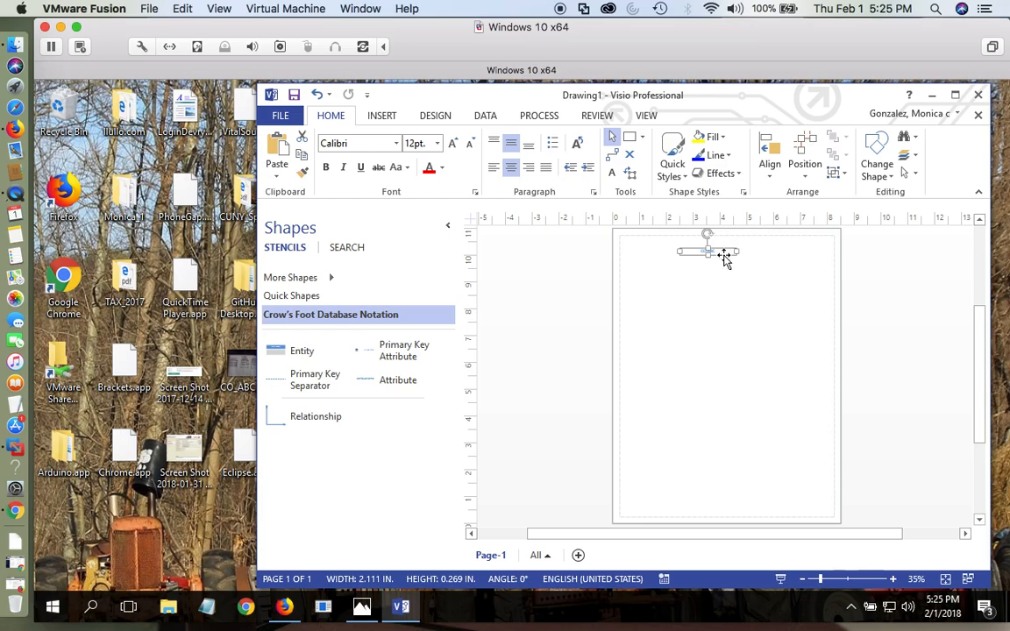
pyautogui.click(717, 281)
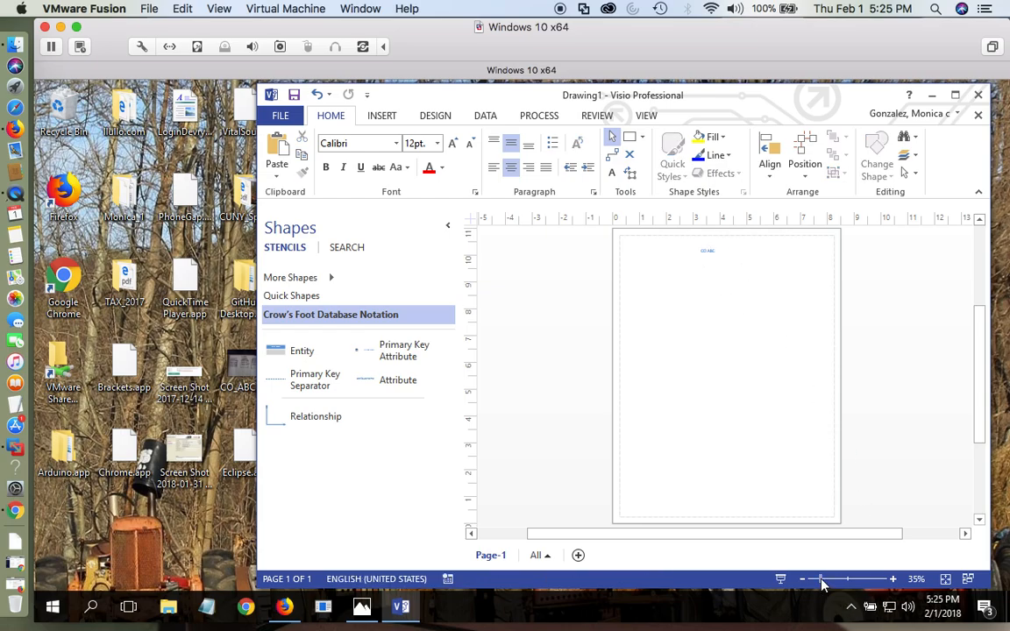
# Check the table names and fields in the CO_ABC.jpg photo, and return to the Visio drawing
pyautogui.click(862, 579)
pyautogui.moveTo(862, 579); pyautogui.dragTo(821, 582)
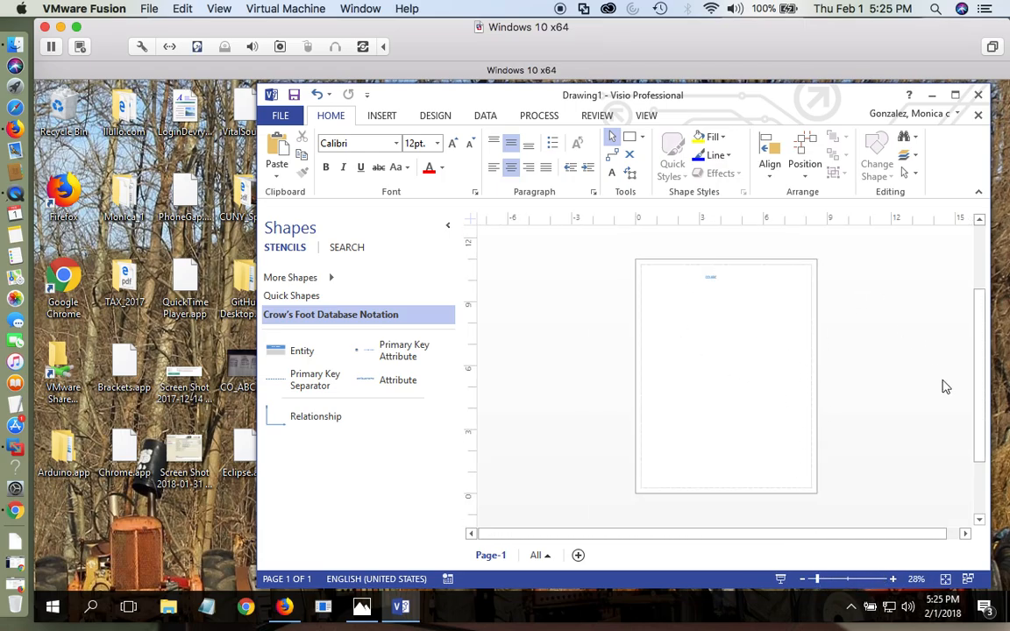
pyautogui.click(823, 582)
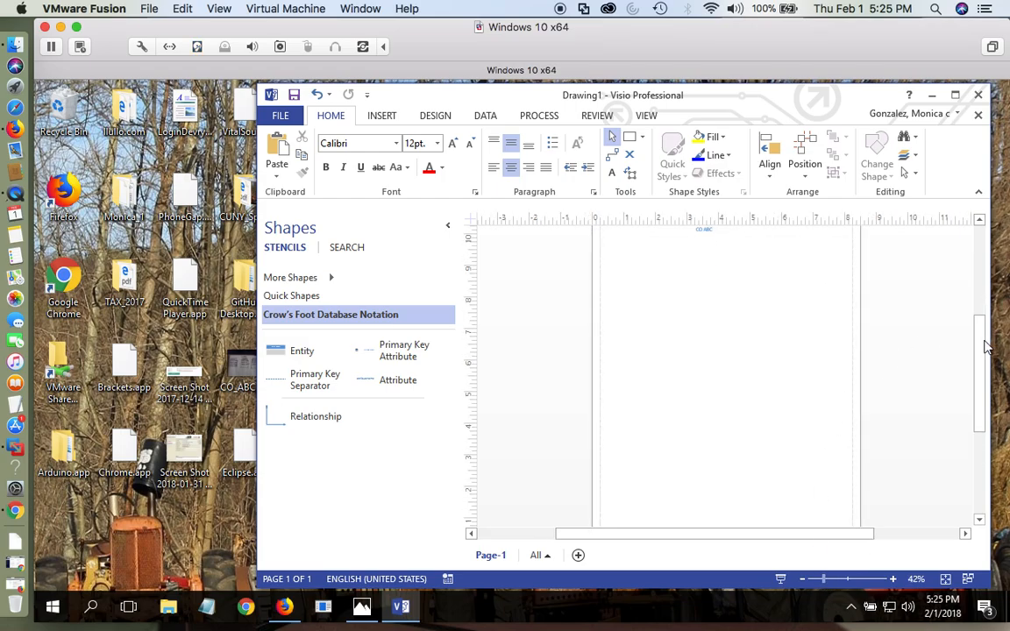
pyautogui.moveTo(984, 347); pyautogui.dragTo(981, 323)
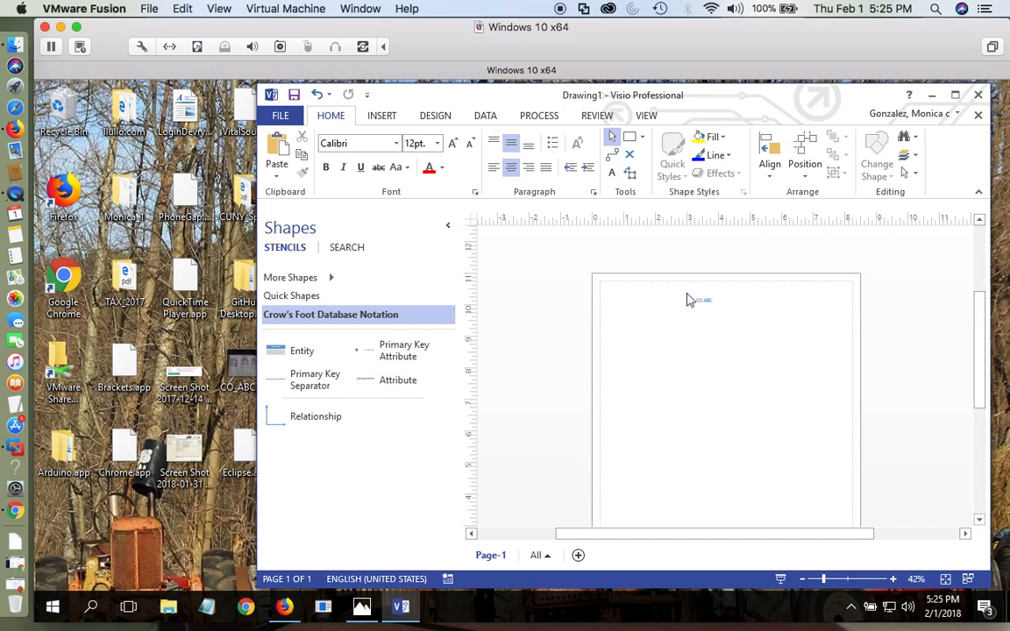
pyautogui.click(244, 372)
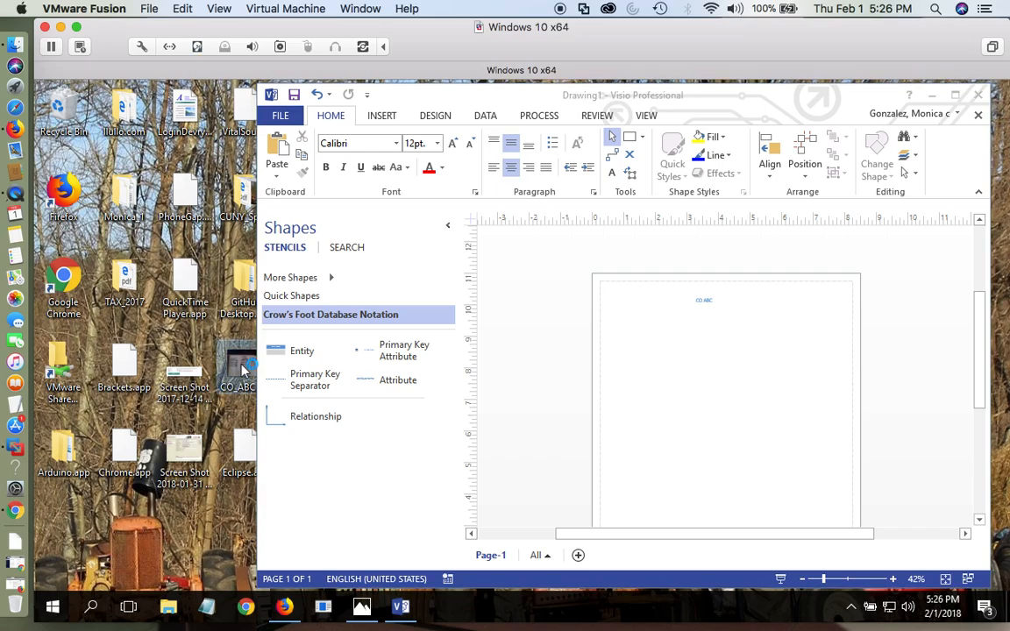
pyautogui.click(361, 608)
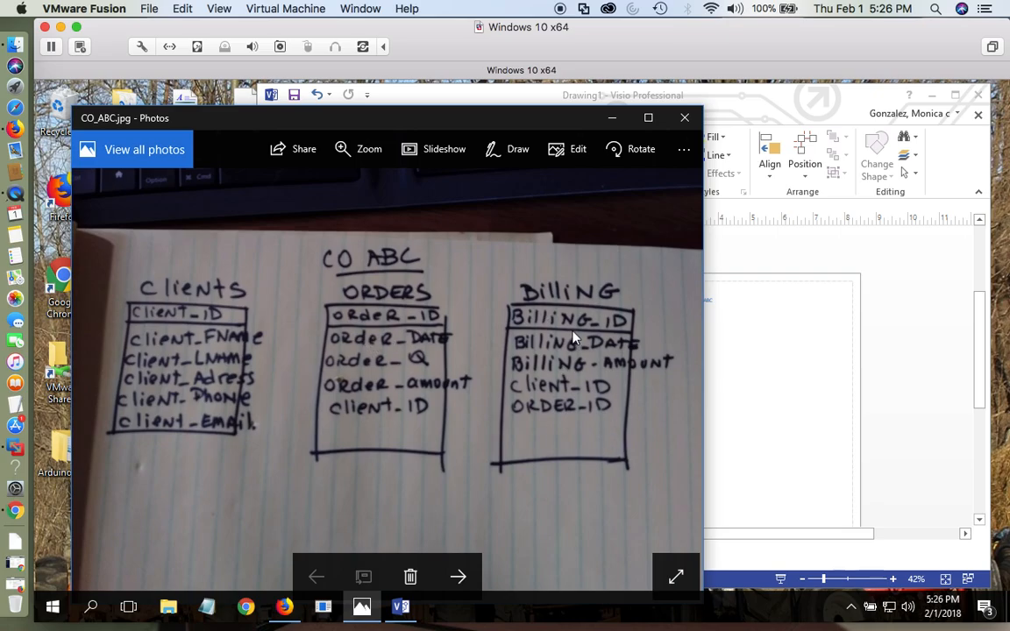
pyautogui.click(613, 119)
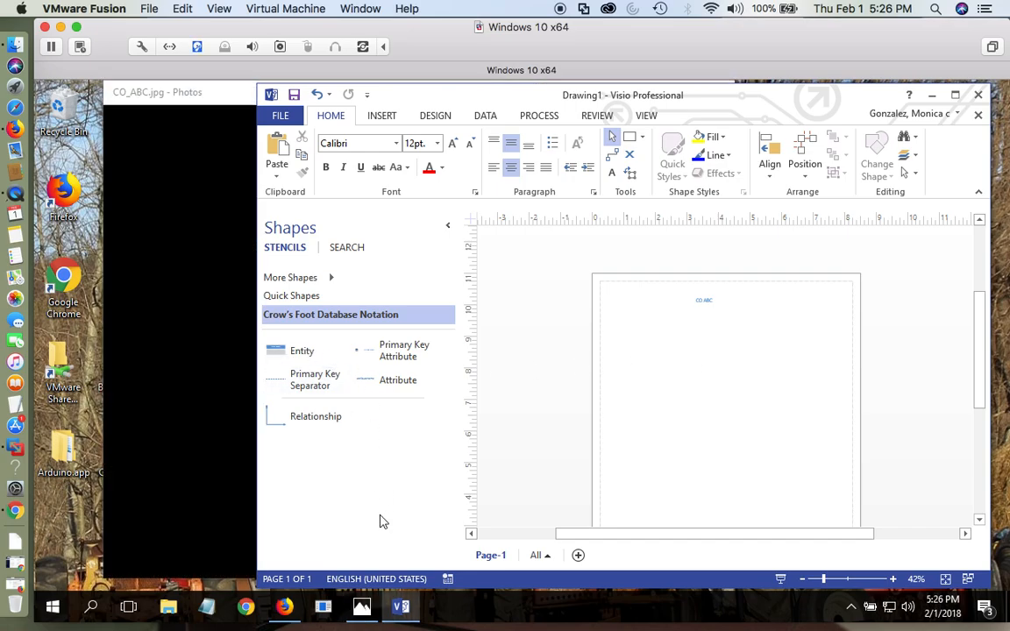
# Place an Entity shape on the left half of the page, below the CO ABC title
pyautogui.moveTo(289, 351); pyautogui.dragTo(644, 350)
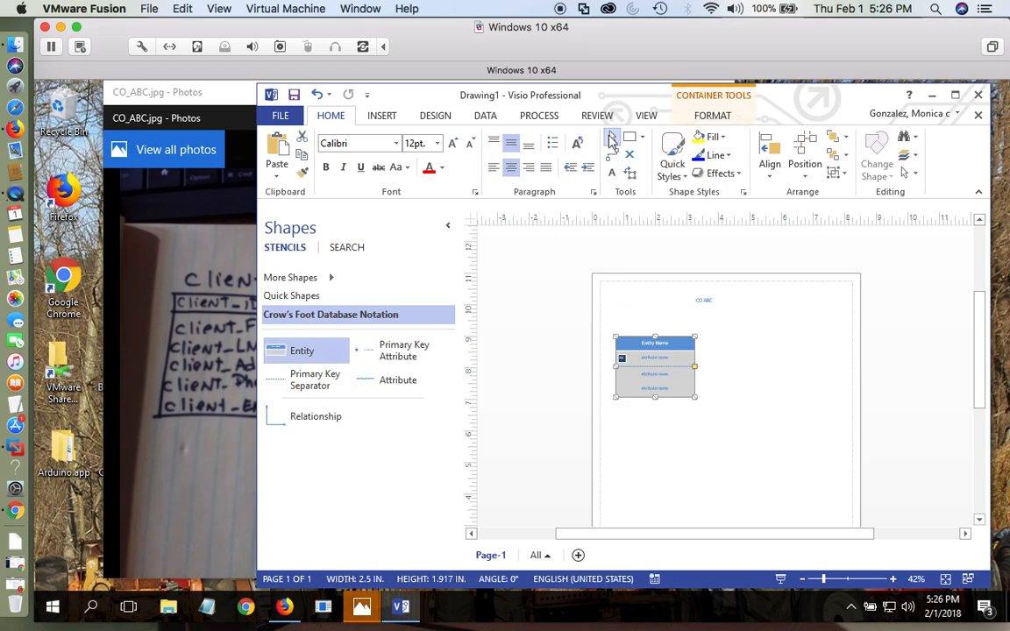
pyautogui.doubleClick(671, 344)
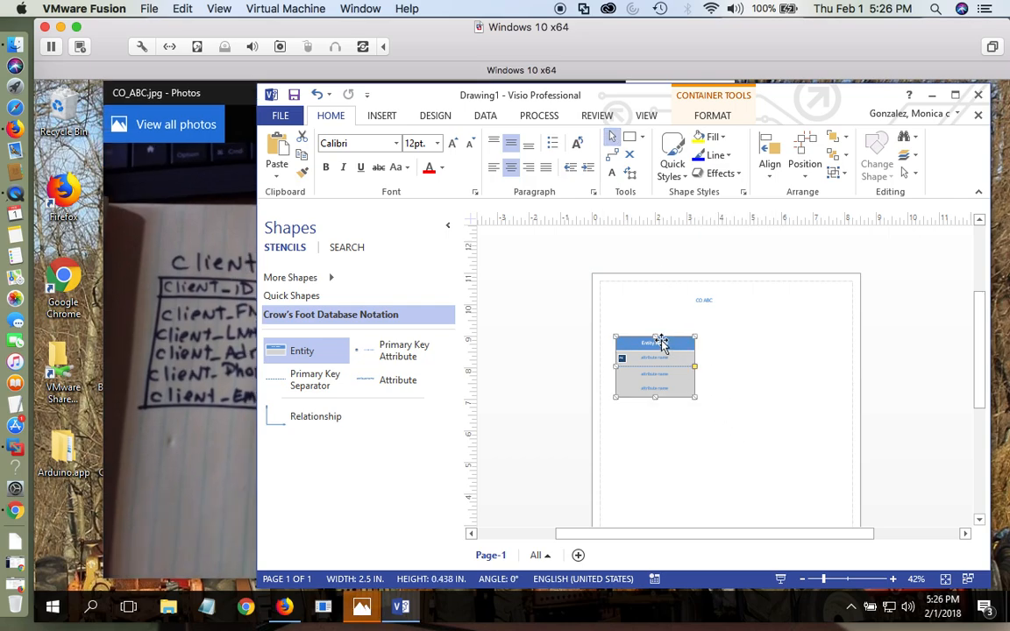
pyautogui.doubleClick(671, 343)
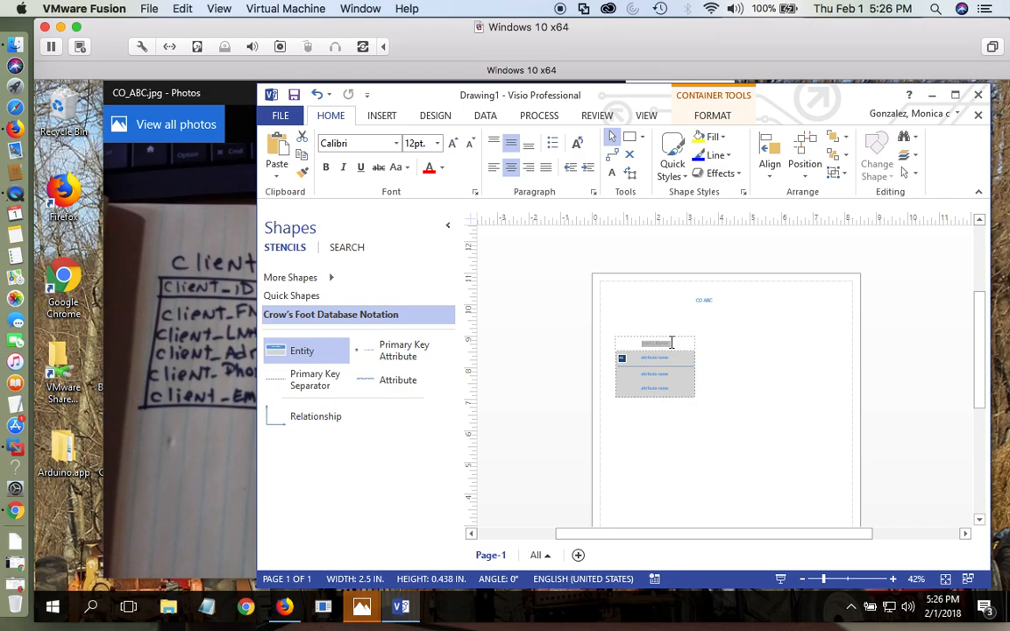
pyautogui.press('Escape')
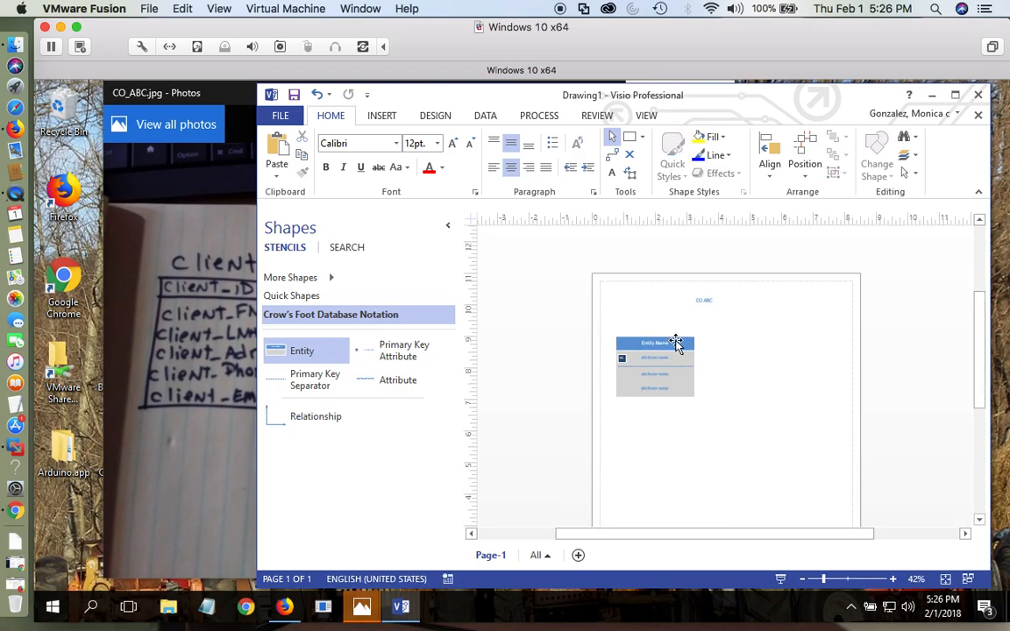
# Rename the entity's header to CLIENTS in capital letters and return to the Pointer tool
pyautogui.doubleClick(674, 343)
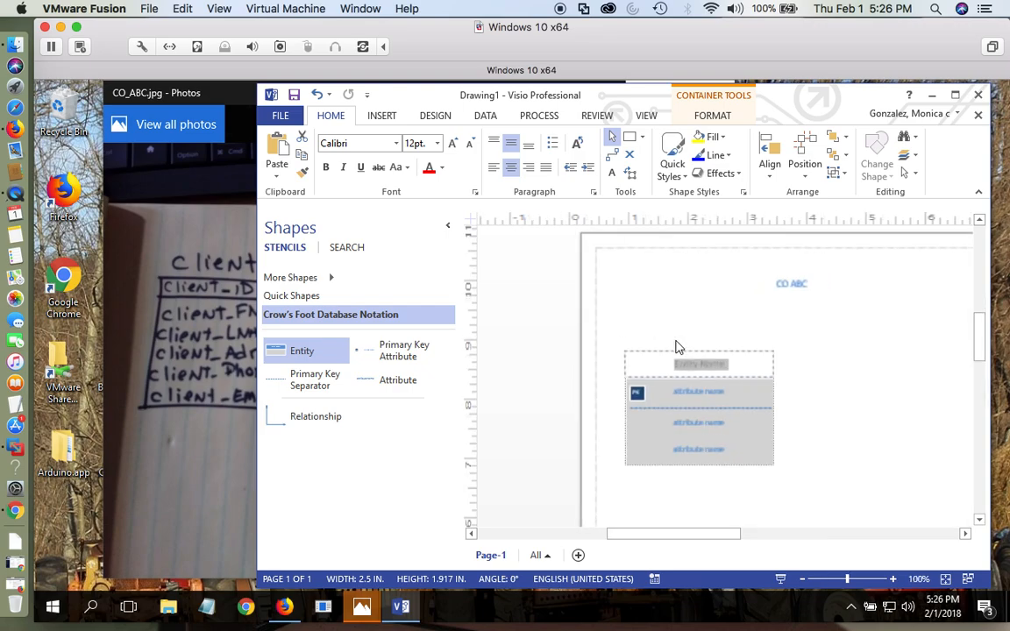
pyautogui.click(614, 177)
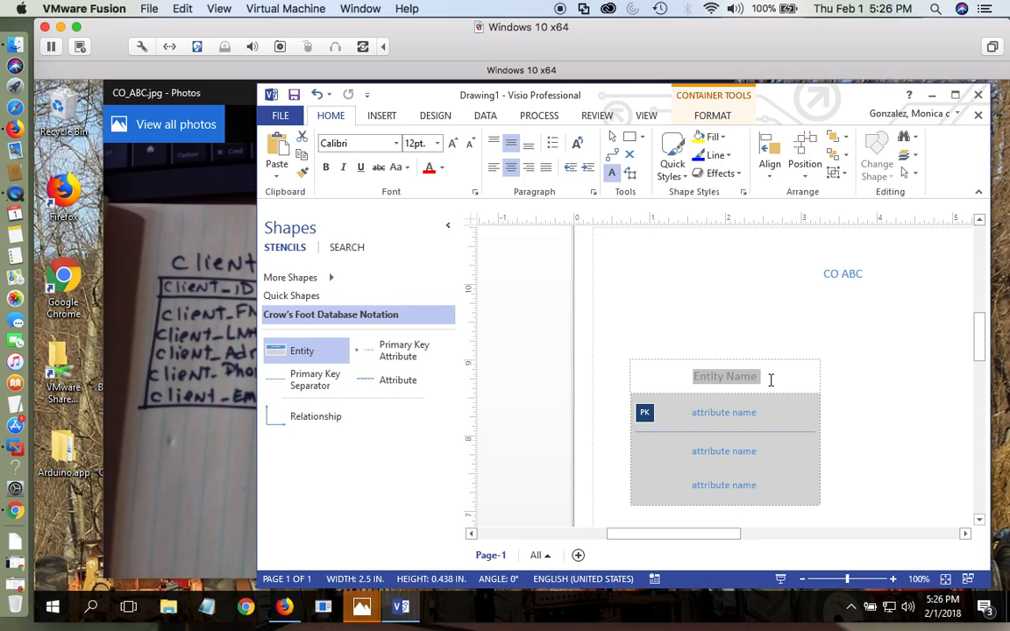
pyautogui.write('Cl')
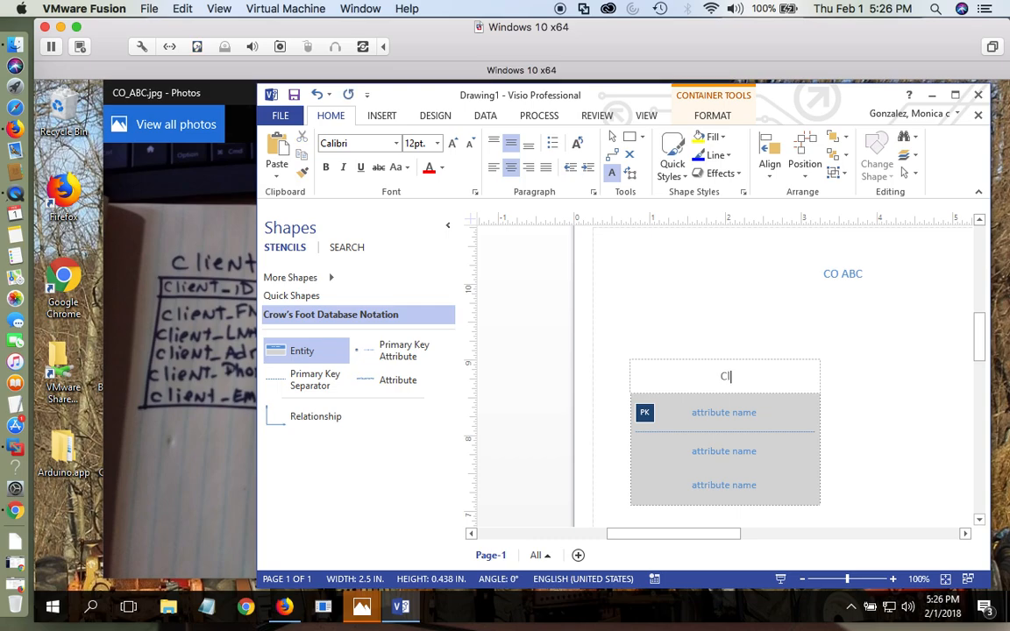
pyautogui.write('ients')
pyautogui.press('BackSpace')
pyautogui.press('BackSpace')
pyautogui.press('BackSpace')
pyautogui.press('BackSpace')
pyautogui.press('BackSpace')
pyautogui.press('BackSpace')
pyautogui.write('LIENTS')
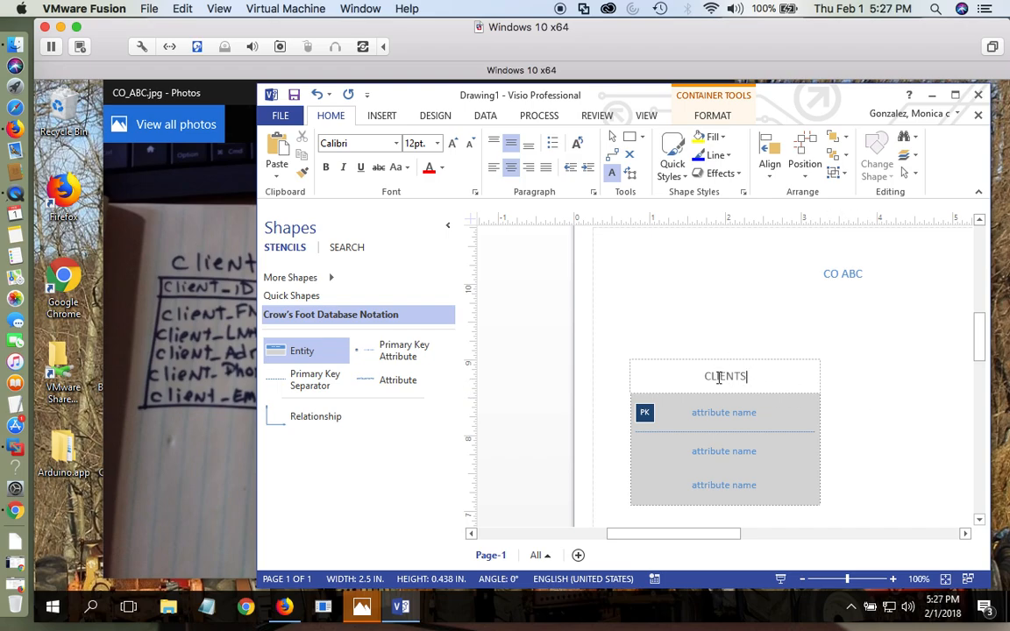
pyautogui.click(901, 373)
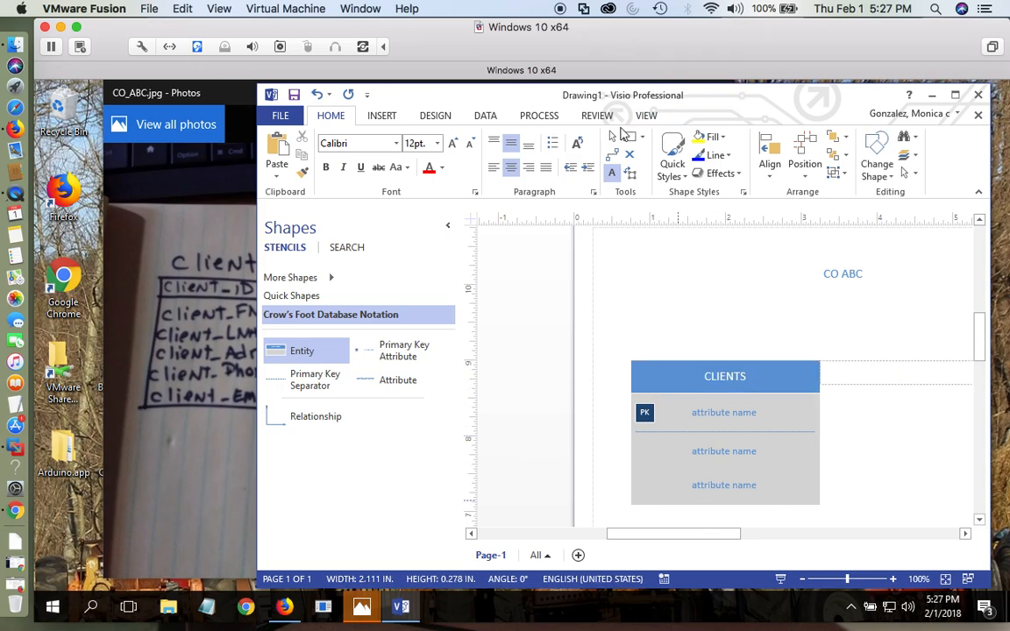
pyautogui.click(613, 137)
pyautogui.hotkey('ctrl', 'shift', 'w')
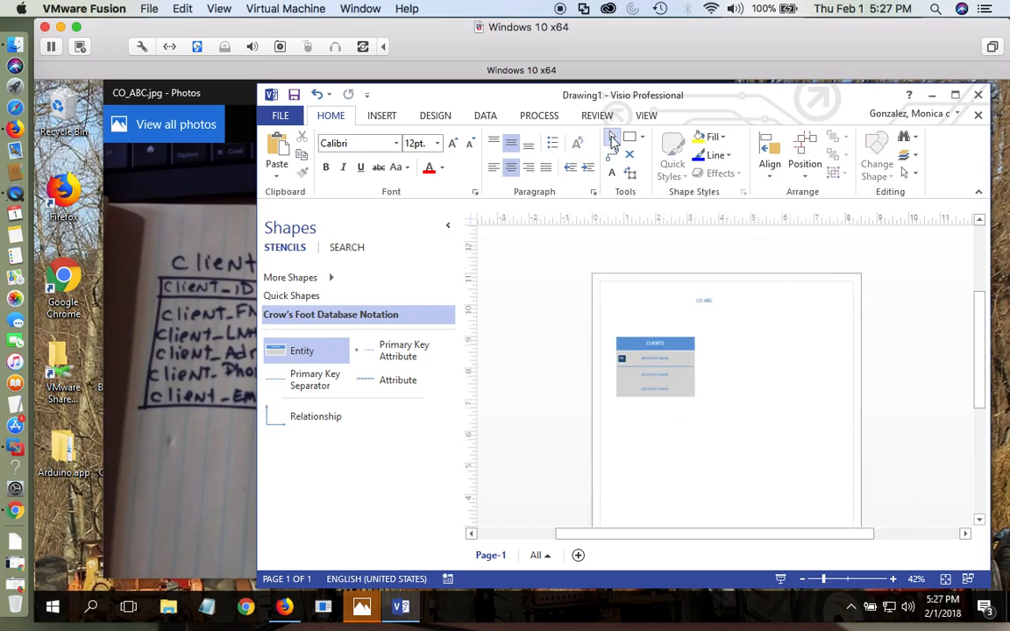
# Place a second Entity shape on the right half of the page, level with CLIENTS, and check its table name in the CO_ABC.jpg photo
pyautogui.moveTo(309, 356); pyautogui.dragTo(777, 363)
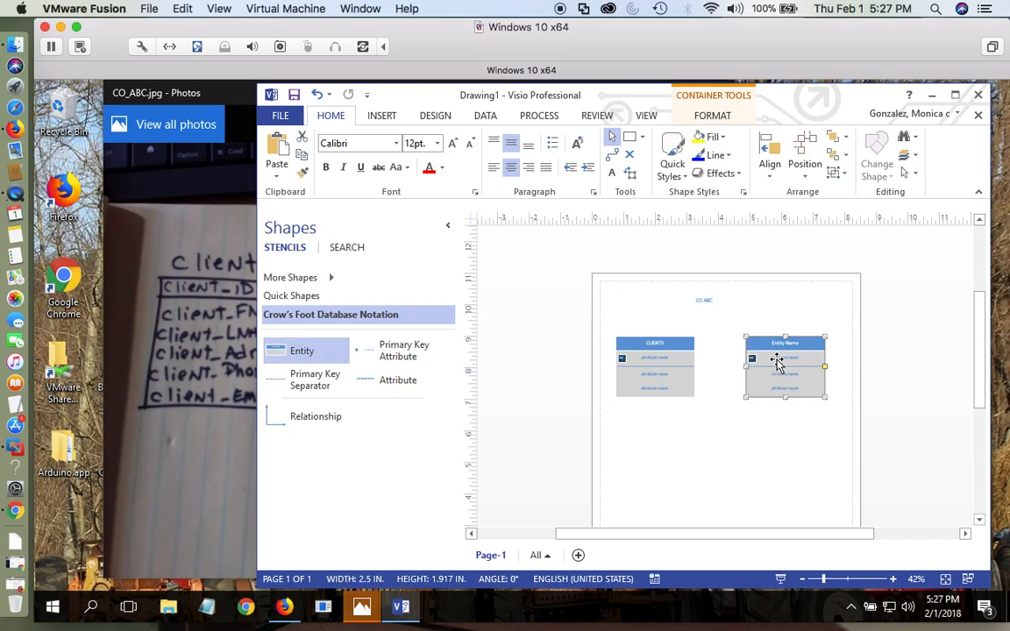
pyautogui.doubleClick(792, 345)
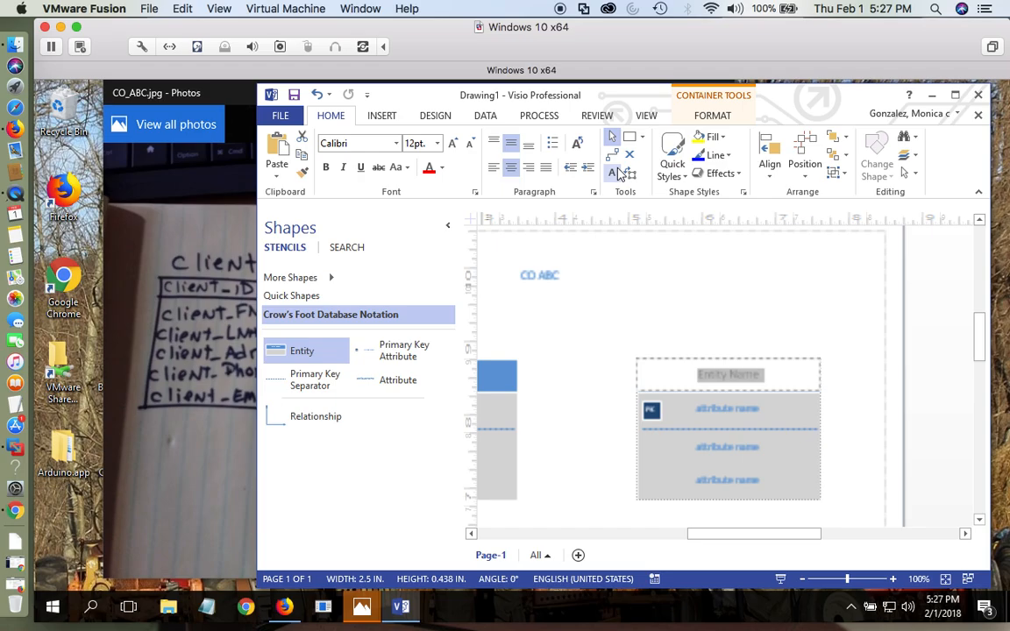
pyautogui.click(217, 506)
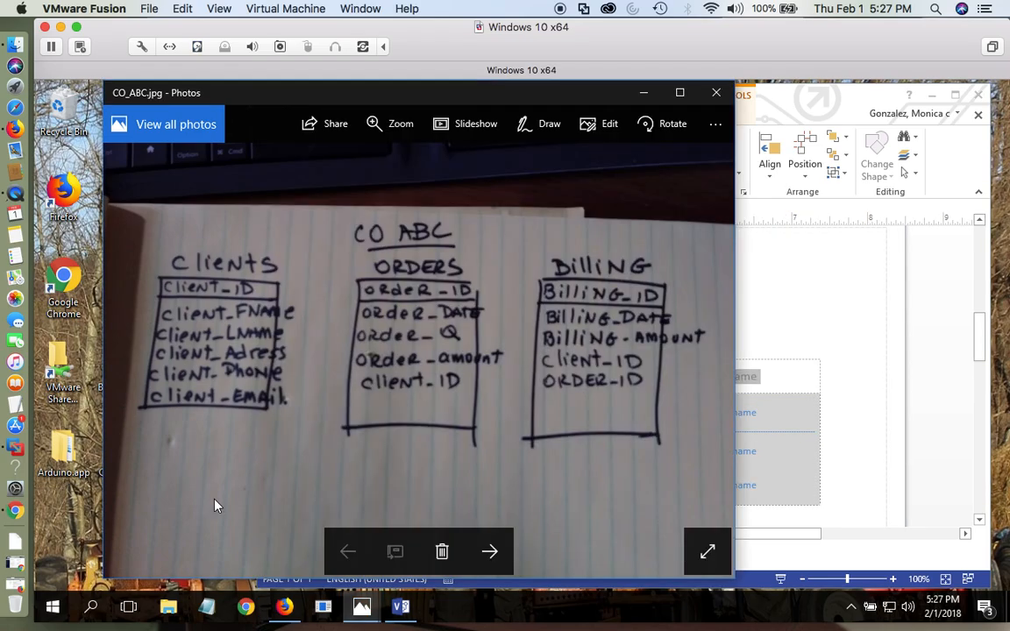
pyautogui.click(818, 318)
# Rename the header of the entity beside CLIENTS to ORDERS in capital letters
pyautogui.click(760, 377)
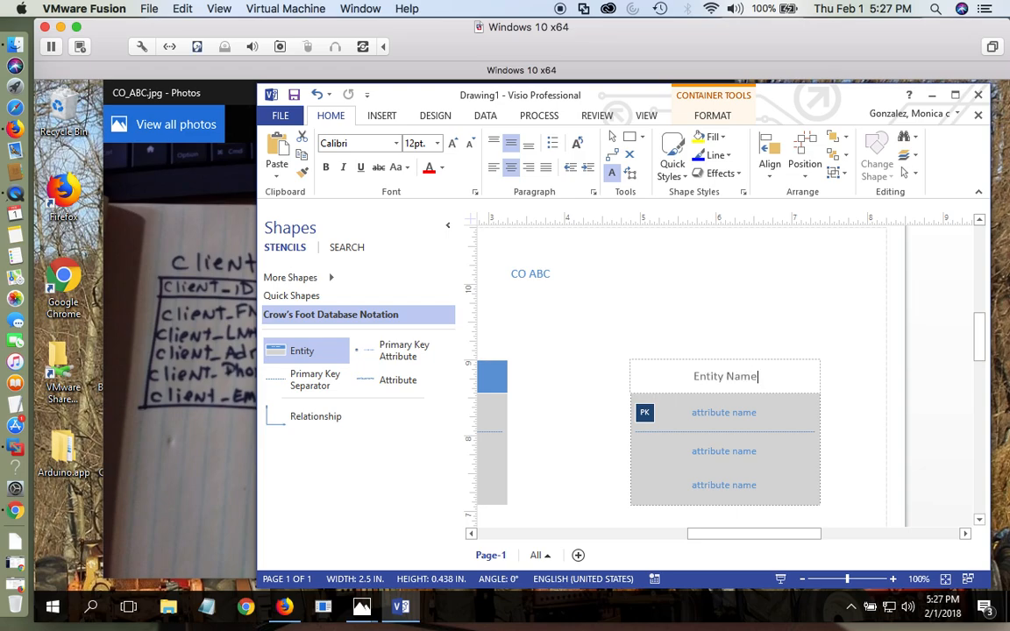
pyautogui.press('BackSpace')
pyautogui.press('BackSpace')
pyautogui.press('BackSpace')
pyautogui.press('BackSpace')
pyautogui.press('BackSpace')
pyautogui.press('BackSpace')
pyautogui.press('BackSpace')
pyautogui.press('BackSpace')
pyautogui.press('BackSpace')
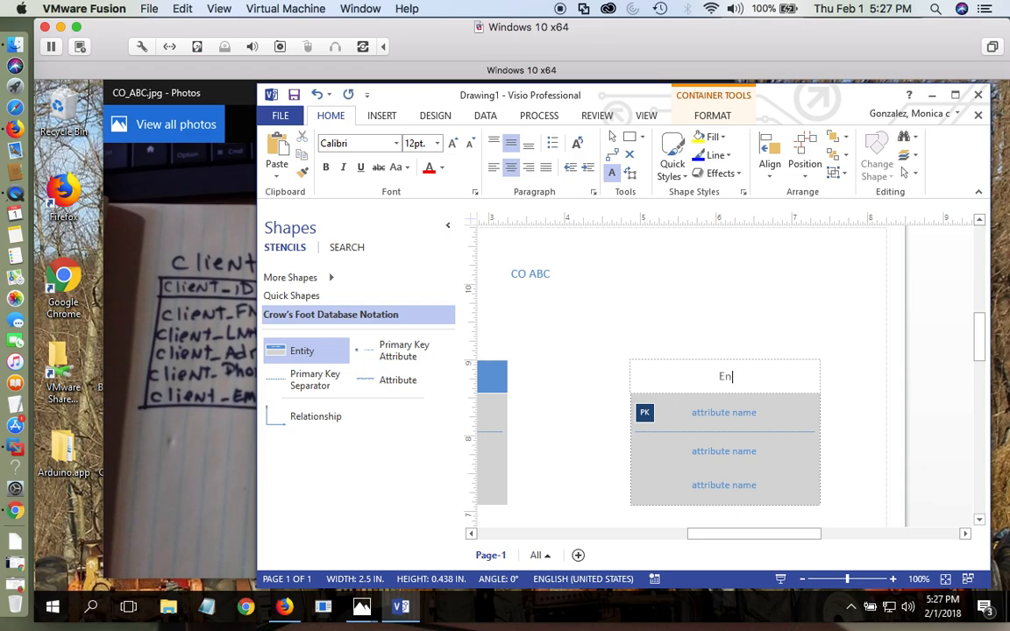
pyautogui.press('BackSpace')
pyautogui.press('BackSpace')
pyautogui.write('orders')
pyautogui.press('BackSpace')
pyautogui.press('BackSpace')
pyautogui.press('BackSpace')
pyautogui.press('BackSpace')
pyautogui.press('BackSpace')
pyautogui.press('BackSpace')
pyautogui.write('oo')
pyautogui.press('BackSpace')
pyautogui.write('Orders')
pyautogui.press('BackSpace')
pyautogui.press('BackSpace')
pyautogui.press('BackSpace')
pyautogui.press('BackSpace')
pyautogui.press('BackSpace')
pyautogui.write('RDERS')
pyautogui.moveTo(760, 539); pyautogui.dragTo(734, 543)
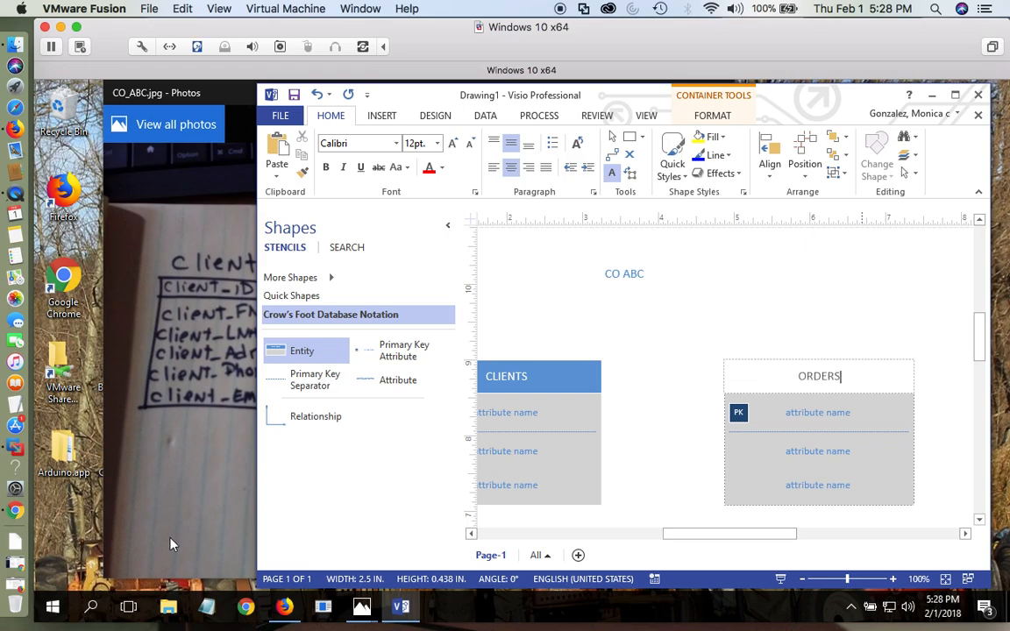
# Check the third table in the CO_ABC.jpg photo and place another Entity shape below and between CLIENTS and ORDERS
pyautogui.click(153, 483)
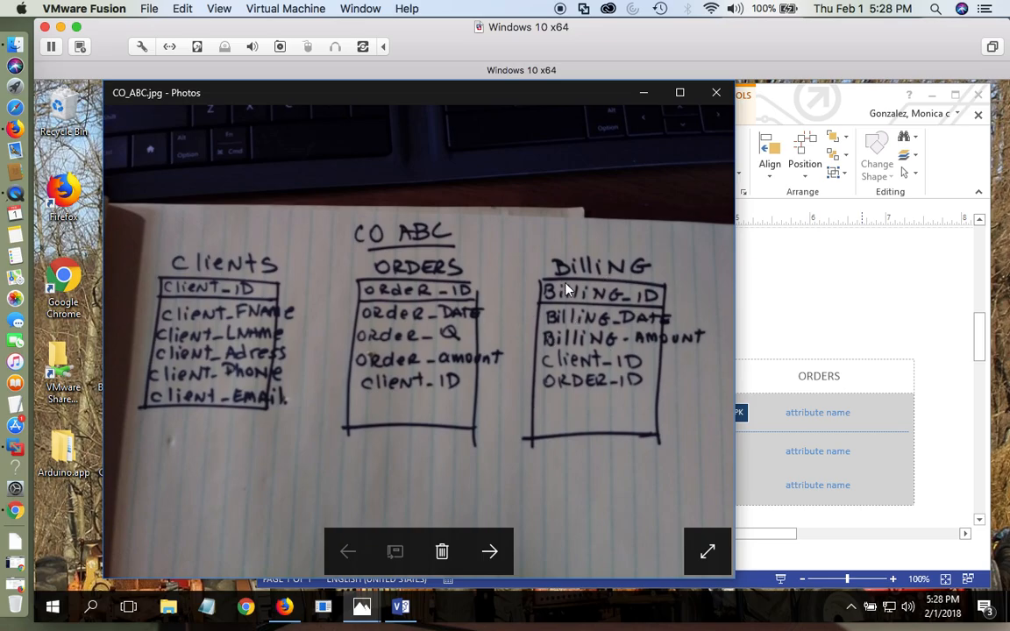
pyautogui.click(785, 312)
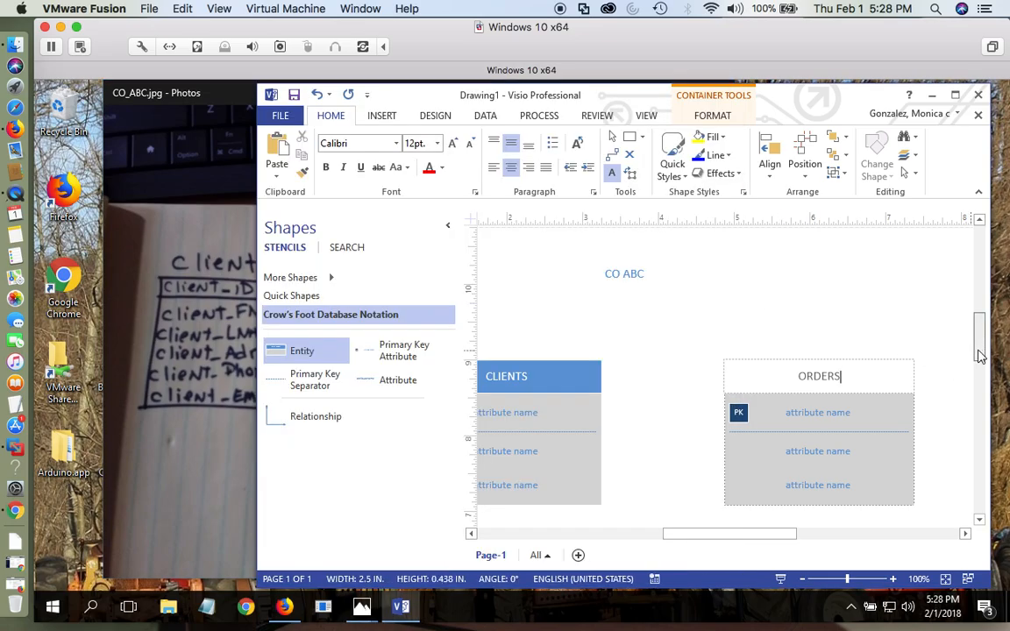
pyautogui.moveTo(980, 344)
pyautogui.mouseDown()
pyautogui.moveTo(985, 388)
pyautogui.moveTo(983, 359)
pyautogui.mouseUp()
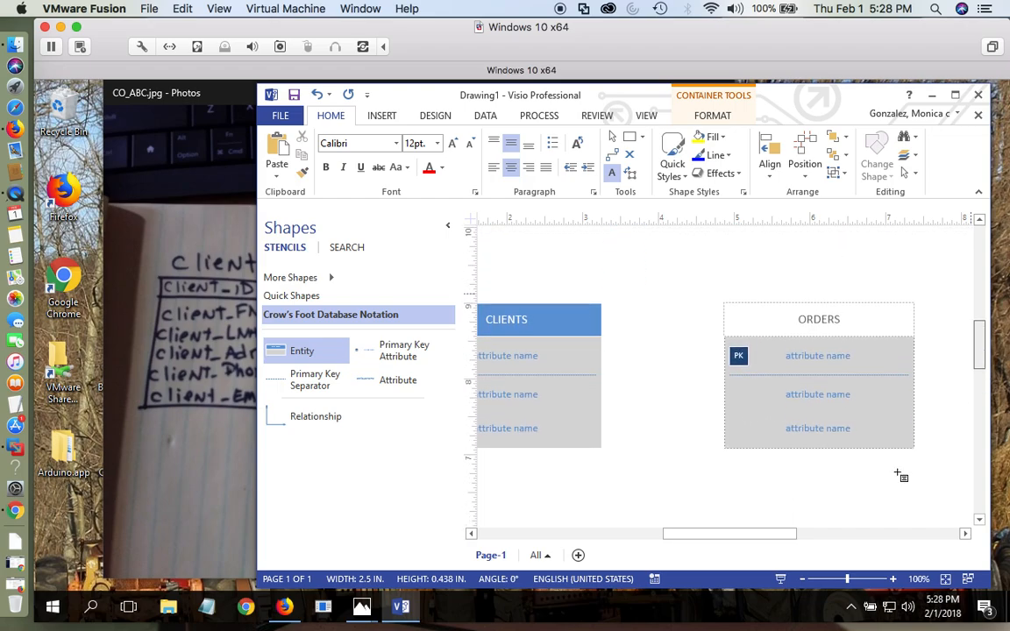
pyautogui.click(842, 579)
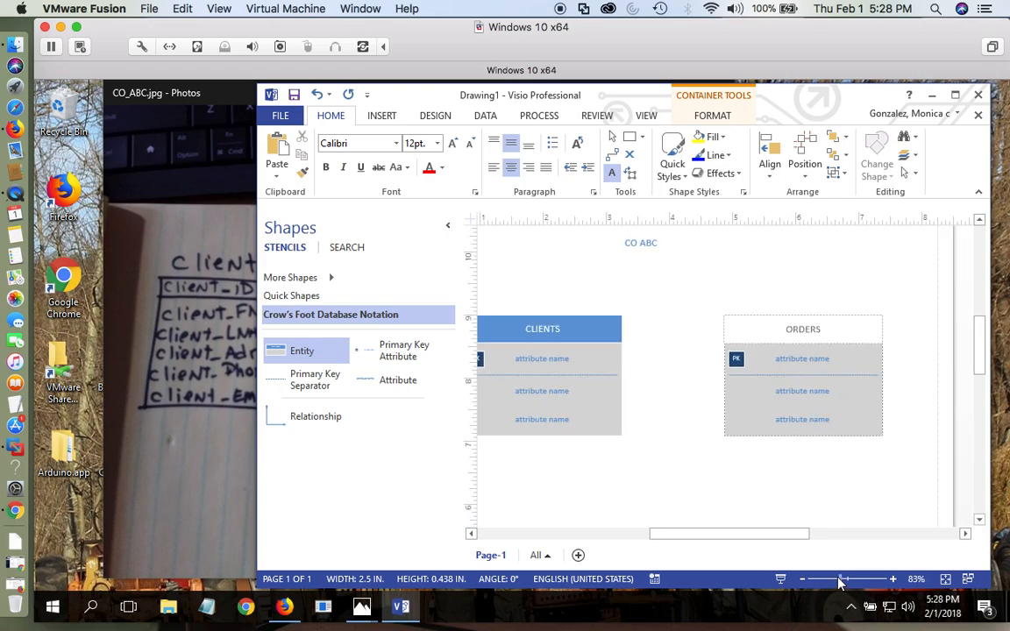
pyautogui.click(837, 580)
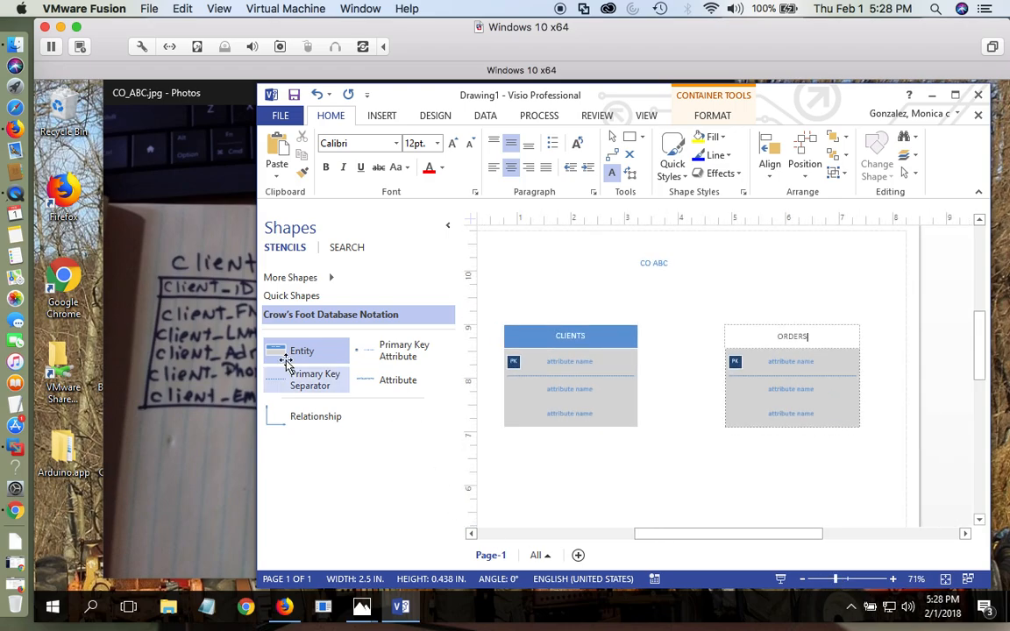
pyautogui.moveTo(585, 449); pyautogui.dragTo(671, 480)
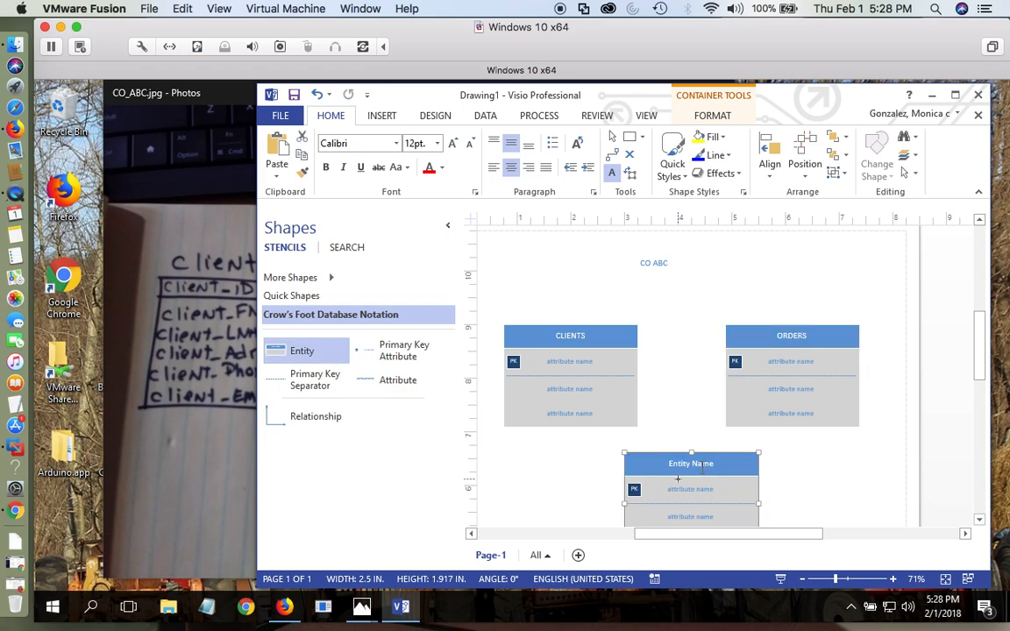
# Rename the header of the entity below CLIENTS and ORDERS to BILLS in capital letters
pyautogui.doubleClick(703, 465)
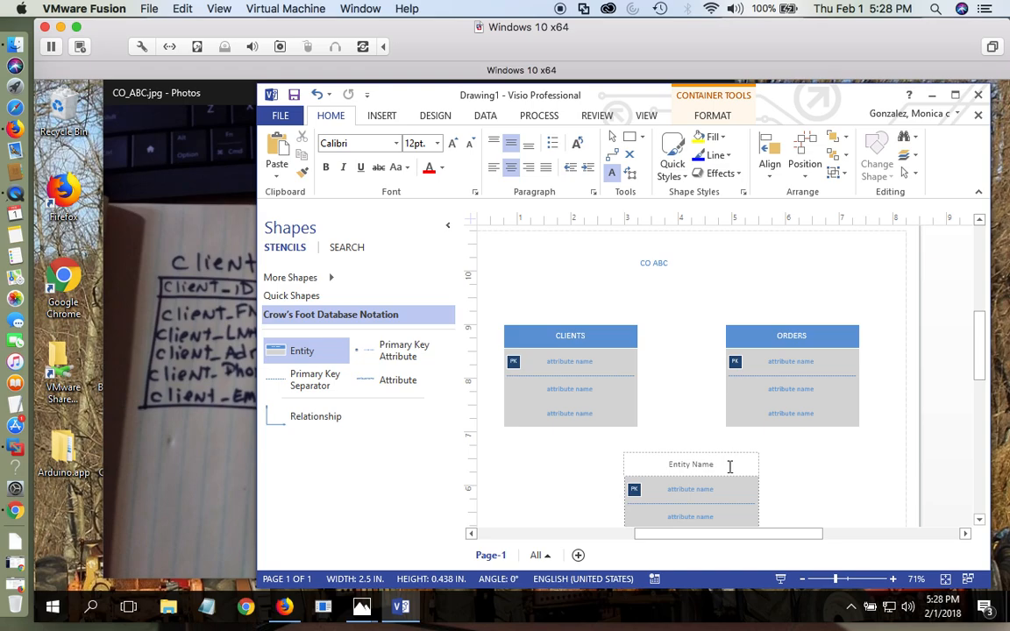
pyautogui.click(722, 466)
pyautogui.press('BackSpace')
pyautogui.press('BackSpace')
pyautogui.press('BackSpace')
pyautogui.press('BackSpace')
pyautogui.press('BackSpace')
pyautogui.press('BackSpace')
pyautogui.press('BackSpace')
pyautogui.press('BackSpace')
pyautogui.press('BackSpace')
pyautogui.press('BackSpace')
pyautogui.write('b')
pyautogui.press('BackSpace')
pyautogui.write('BILLS')
# Check the client fields in the CO_ABC.jpg photo and rename the CLIENTS entity's primary key attribute to Client_Id
pyautogui.click(194, 471)
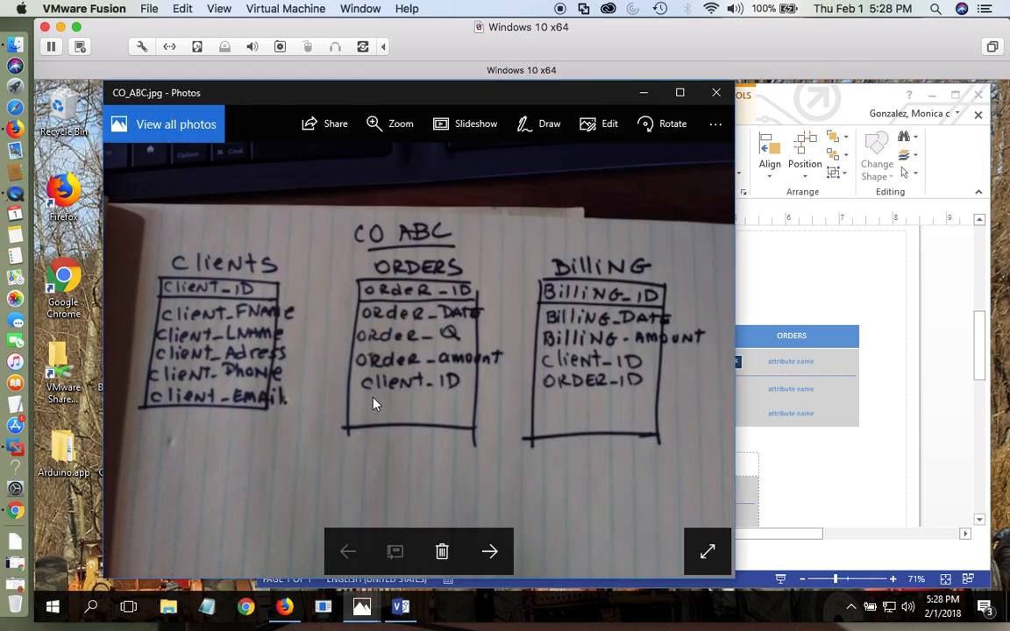
pyautogui.click(801, 296)
pyautogui.click(553, 337)
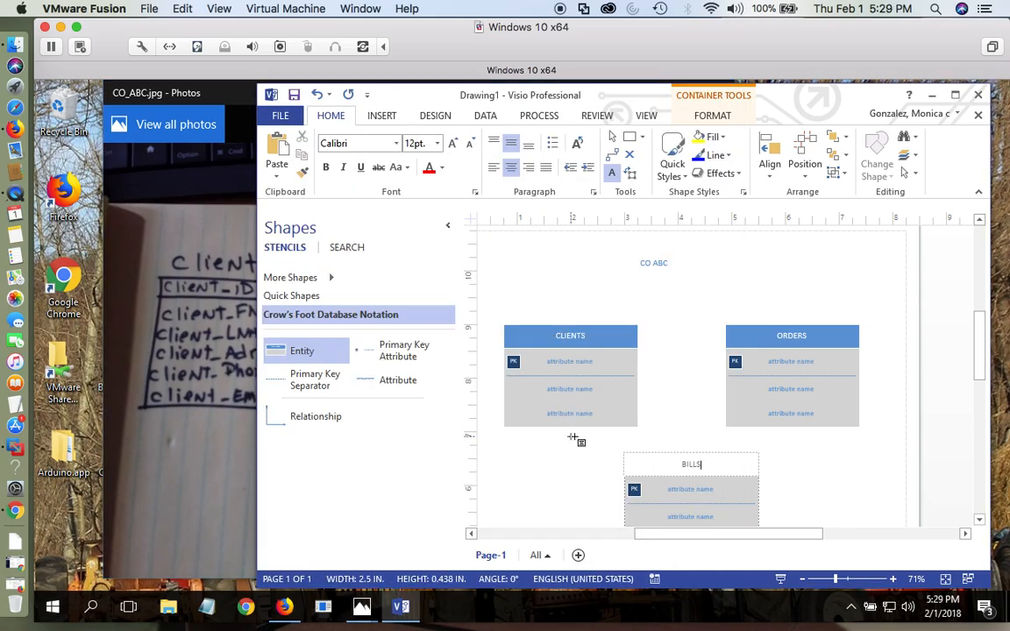
pyautogui.press('Escape')
pyautogui.doubleClick(589, 364)
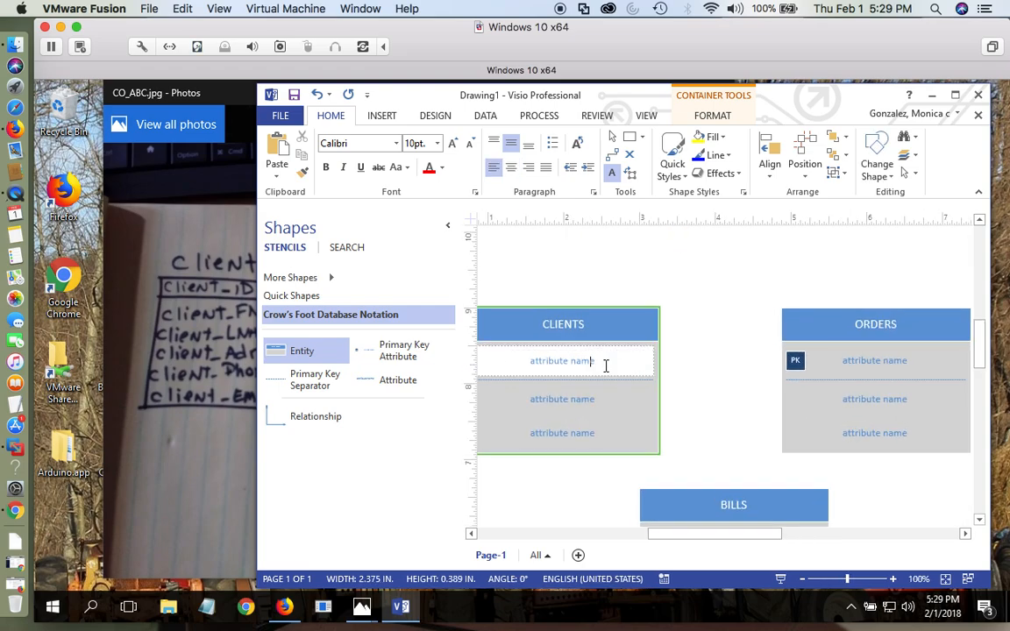
pyautogui.press('End')
pyautogui.press('BackSpace')
pyautogui.press('BackSpace')
pyautogui.press('BackSpace')
pyautogui.press('BackSpace')
pyautogui.press('BackSpace')
pyautogui.press('BackSpace')
pyautogui.press('BackSpace')
pyautogui.press('BackSpace')
pyautogui.press('Left')
pyautogui.write('_')
# Rename the first attribute below the primary key in the CLIENTS entity to Client_Fname
pyautogui.click(587, 400)
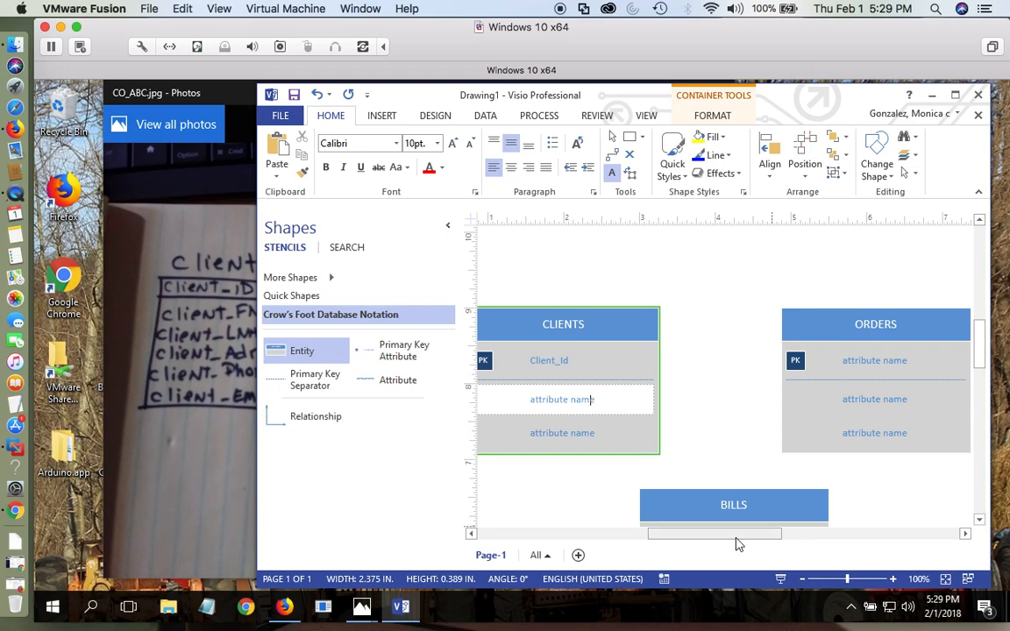
pyautogui.moveTo(731, 538); pyautogui.dragTo(706, 541)
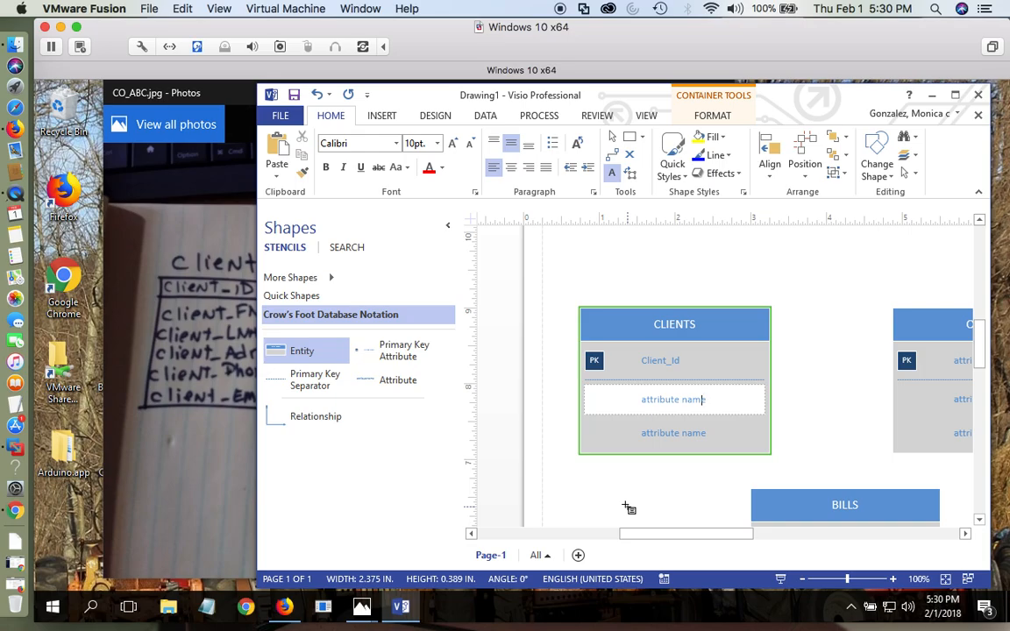
pyautogui.moveTo(713, 536); pyautogui.dragTo(729, 539)
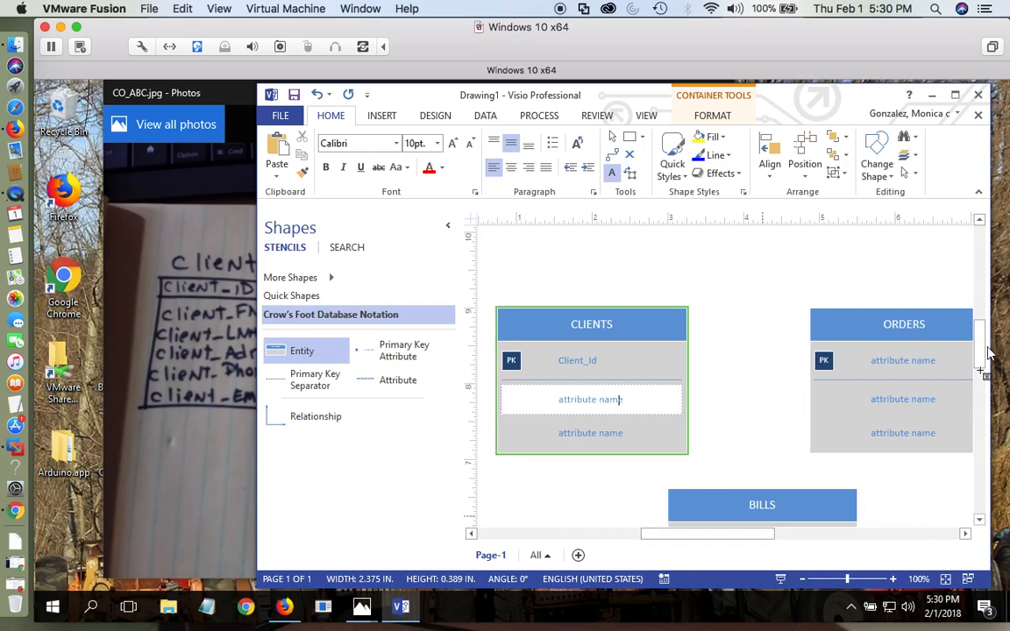
pyautogui.moveTo(983, 328)
pyautogui.mouseDown()
pyautogui.moveTo(984, 365)
pyautogui.moveTo(983, 318)
pyautogui.mouseUp()
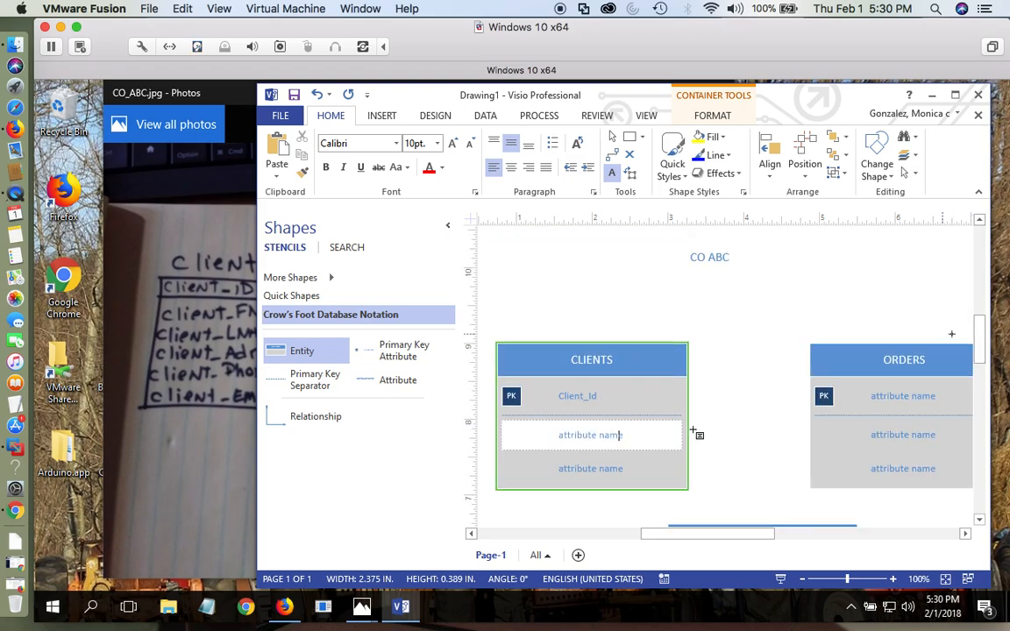
pyautogui.click(638, 435)
pyautogui.press('BackSpace')
pyautogui.press('BackSpace')
pyautogui.press('BackSpace')
pyautogui.press('BackSpace')
pyautogui.press('BackSpace')
pyautogui.press('BackSpace')
pyautogui.press('BackSpace')
pyautogui.press('BackSpace')
pyautogui.press('BackSpace')
pyautogui.press('BackSpace')
pyautogui.press('BackSpace')
pyautogui.press('BackSpace')
pyautogui.press('BackSpace')
pyautogui.press('BackSpace')
pyautogui.write('Cli')
pyautogui.write('net')
pyautogui.press('BackSpace')
pyautogui.press('BackSpace')
pyautogui.press('BackSpace')
pyautogui.write('entF')
pyautogui.press('BackSpace')
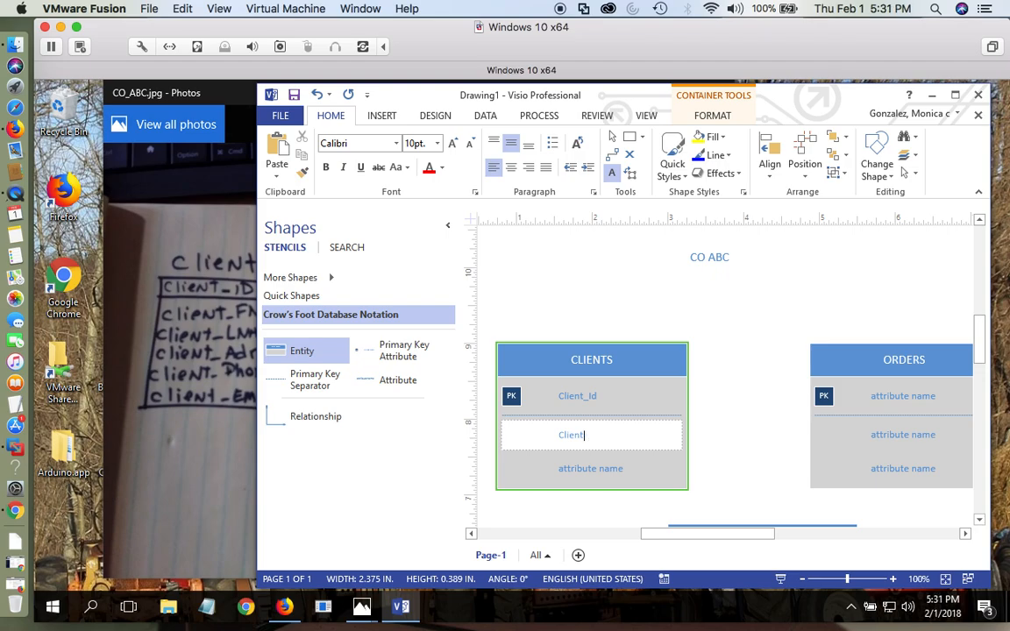
pyautogui.write('_Fname')
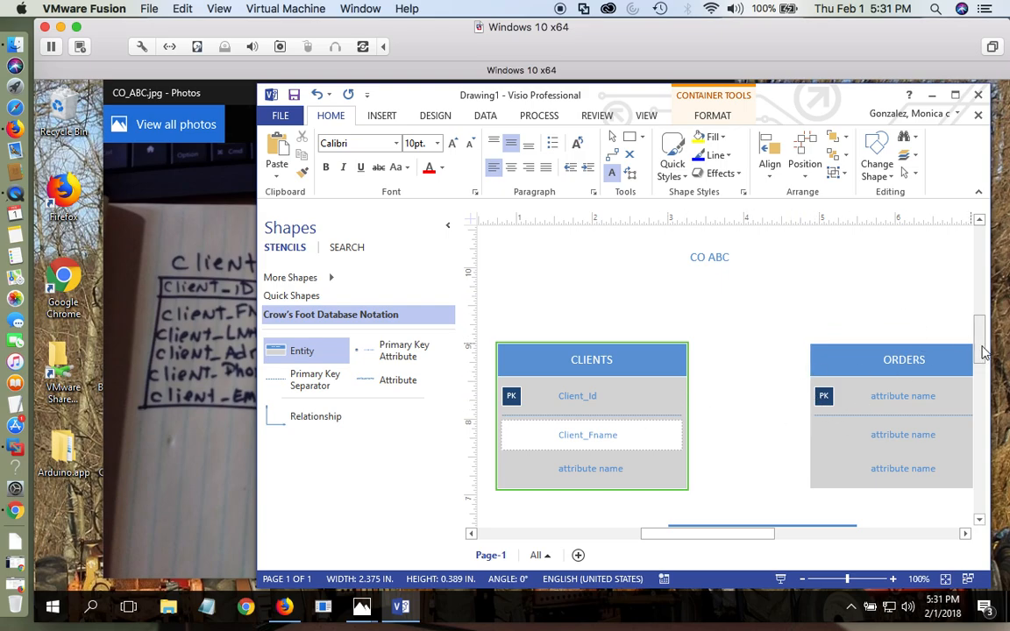
# Start saving a copy of the drawing in the CST1204 desktop folder, with PDF (*.pdf) as the file type
pyautogui.moveTo(980, 340); pyautogui.dragTo(983, 368)
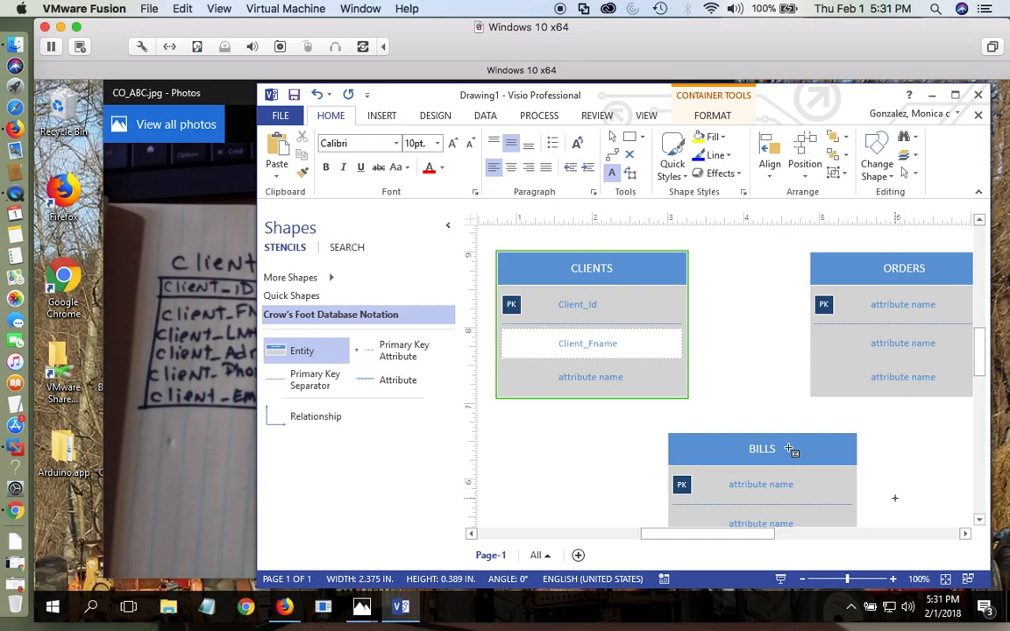
pyautogui.click(279, 122)
pyautogui.press('Escape')
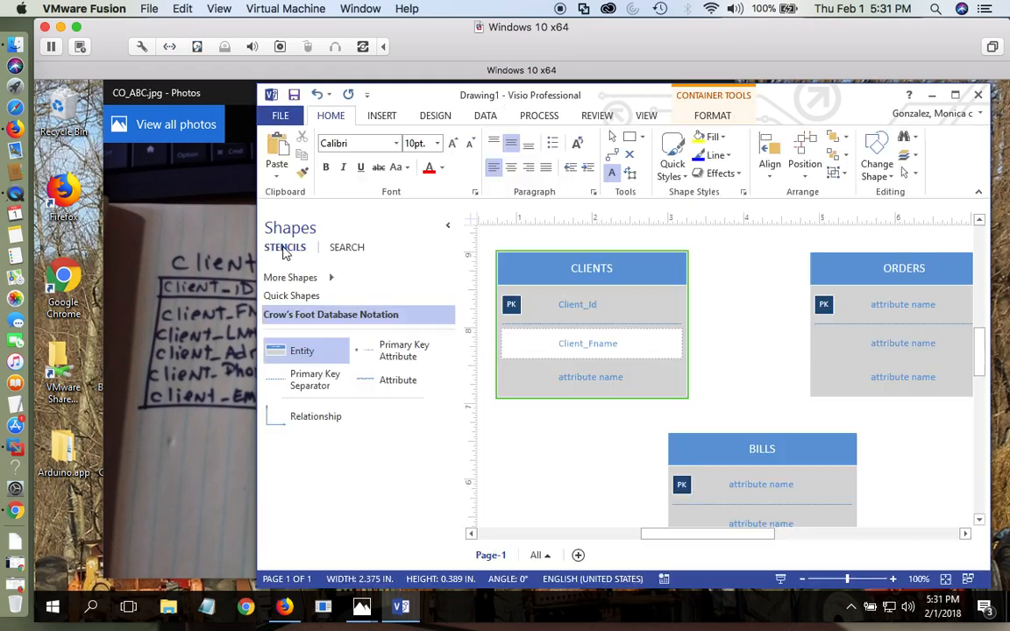
pyautogui.click(280, 119)
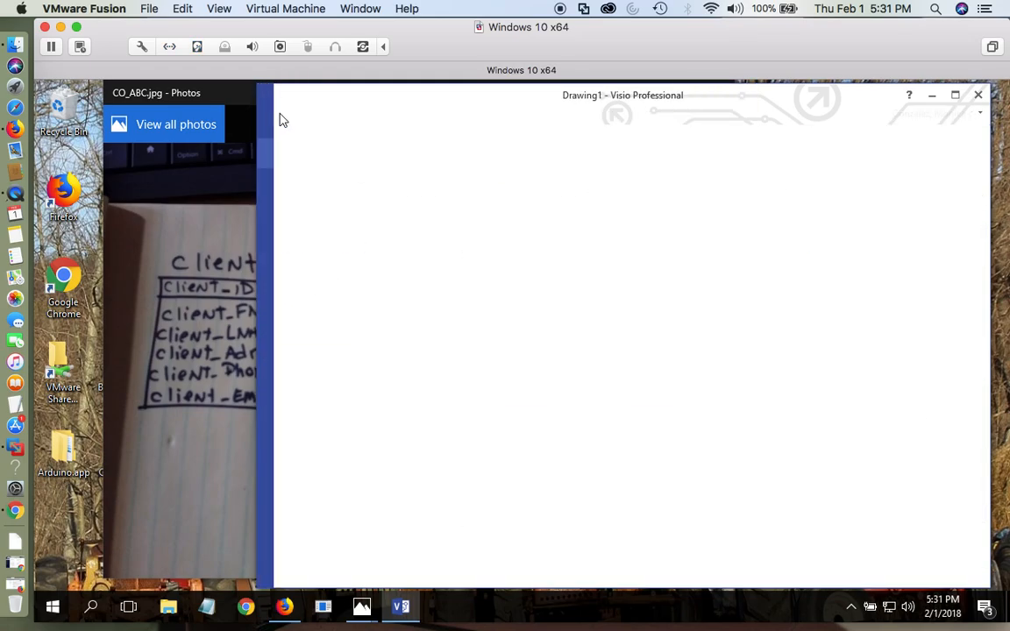
pyautogui.click(285, 275)
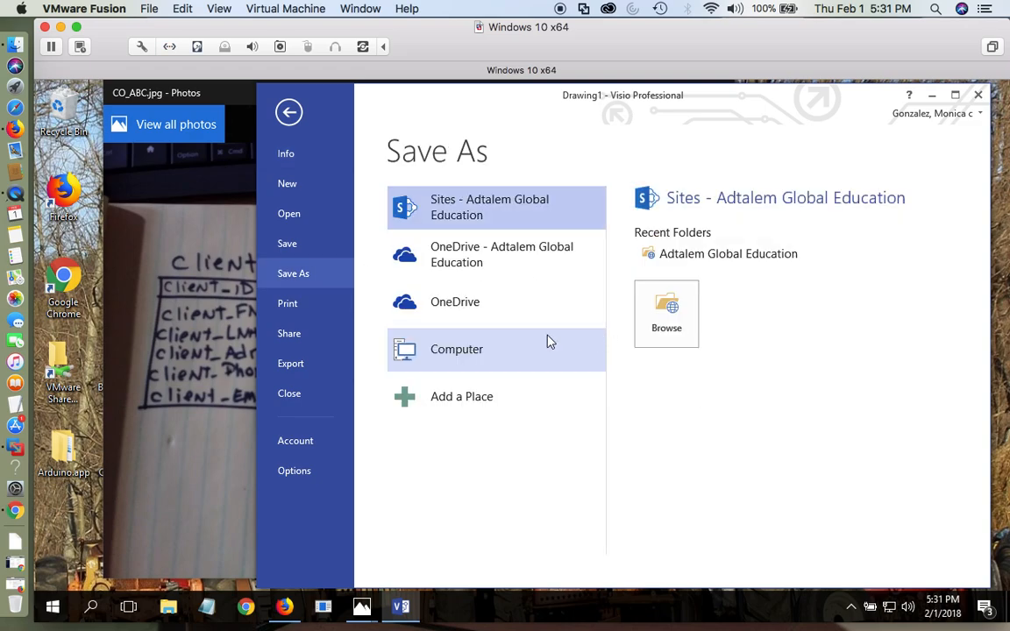
pyautogui.click(667, 321)
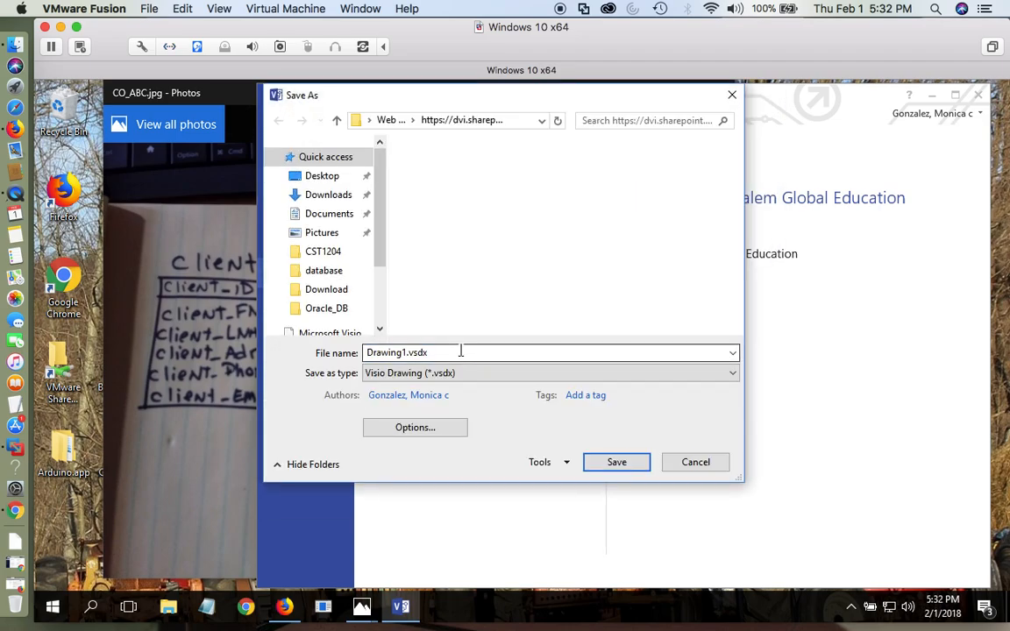
pyautogui.click(341, 252)
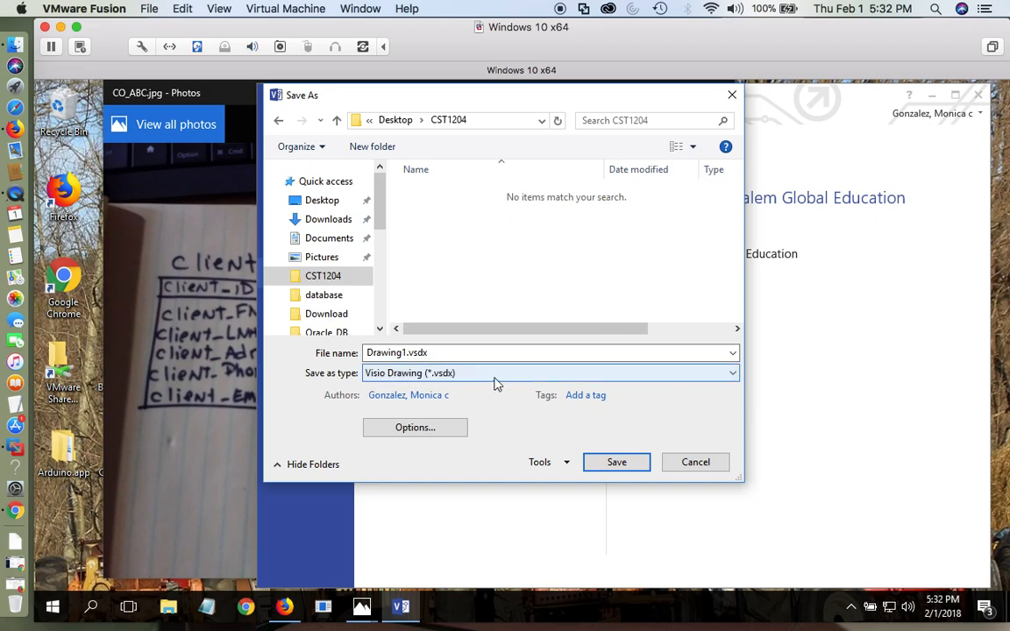
pyautogui.click(733, 375)
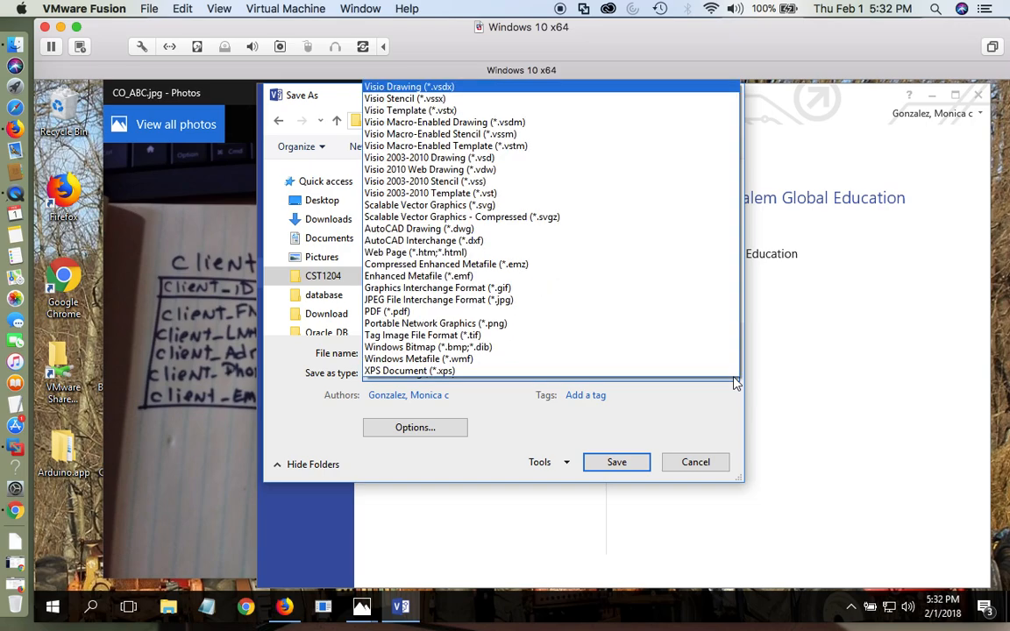
pyautogui.click(600, 313)
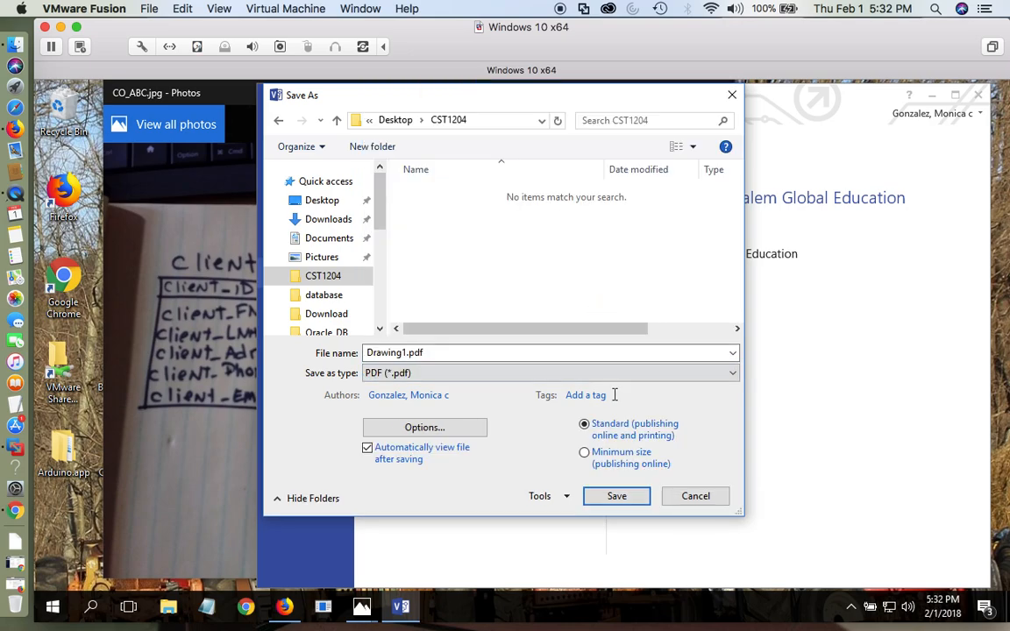
# Name the PDF file CO_abc and save it
pyautogui.doubleClick(404, 354)
pyautogui.click(396, 354)
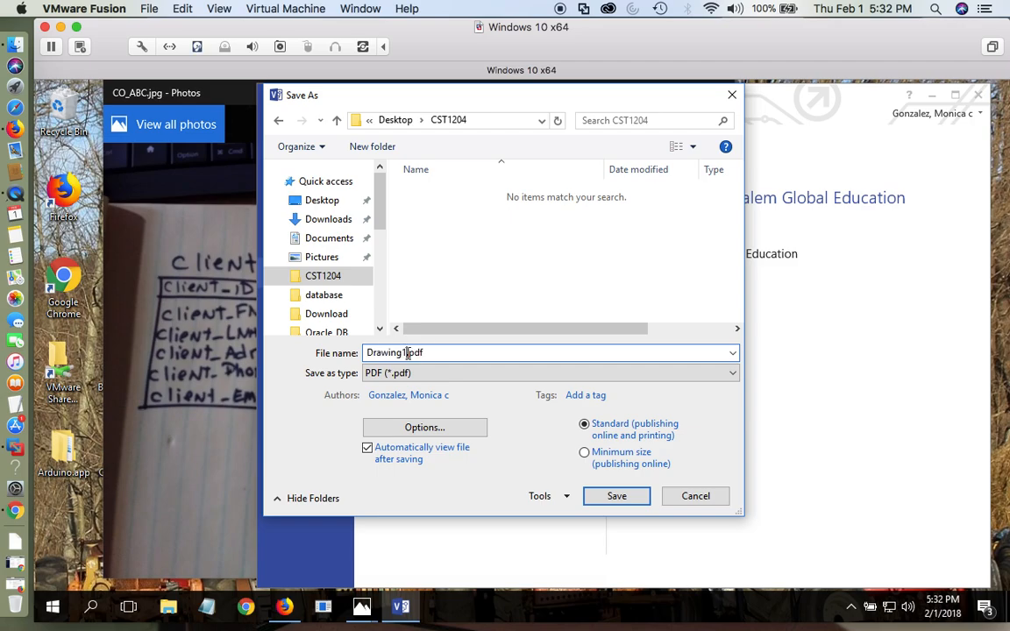
pyautogui.press('BackSpace')
pyautogui.press('BackSpace')
pyautogui.press('BackSpace')
pyautogui.press('BackSpace')
pyautogui.press('BackSpace')
pyautogui.press('BackSpace')
pyautogui.press('BackSpace')
pyautogui.press('BackSpace')
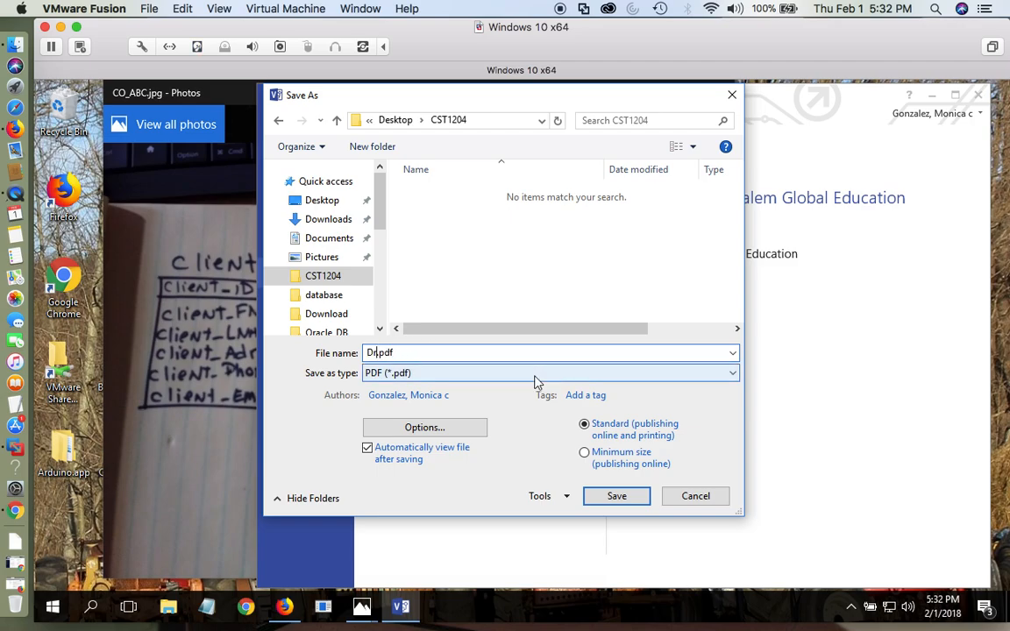
pyautogui.write('CO_abe')
pyautogui.press('BackSpace')
pyautogui.write('c')
pyautogui.click(617, 496)
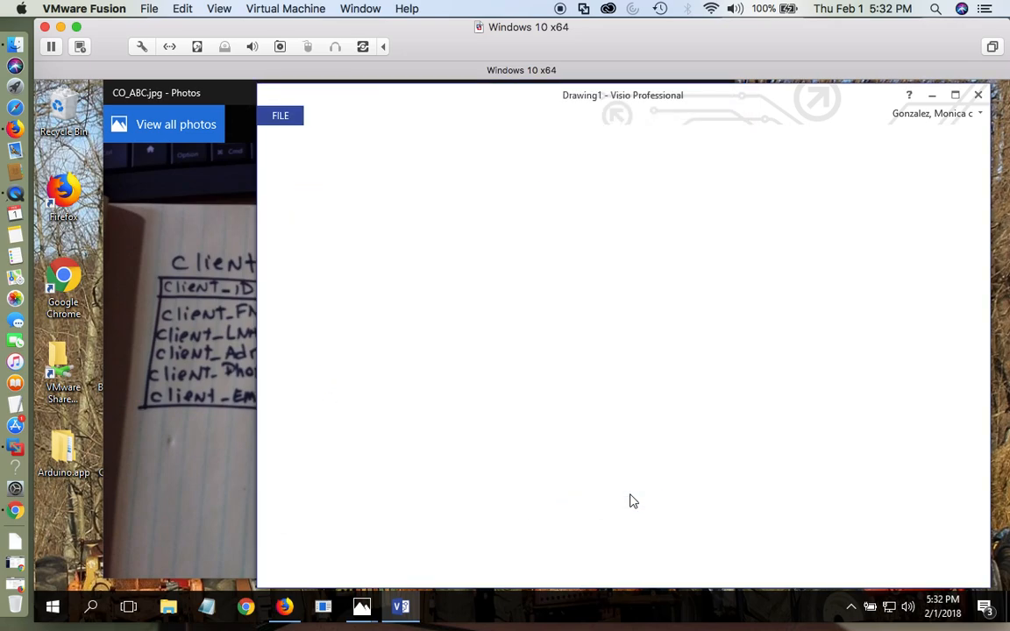